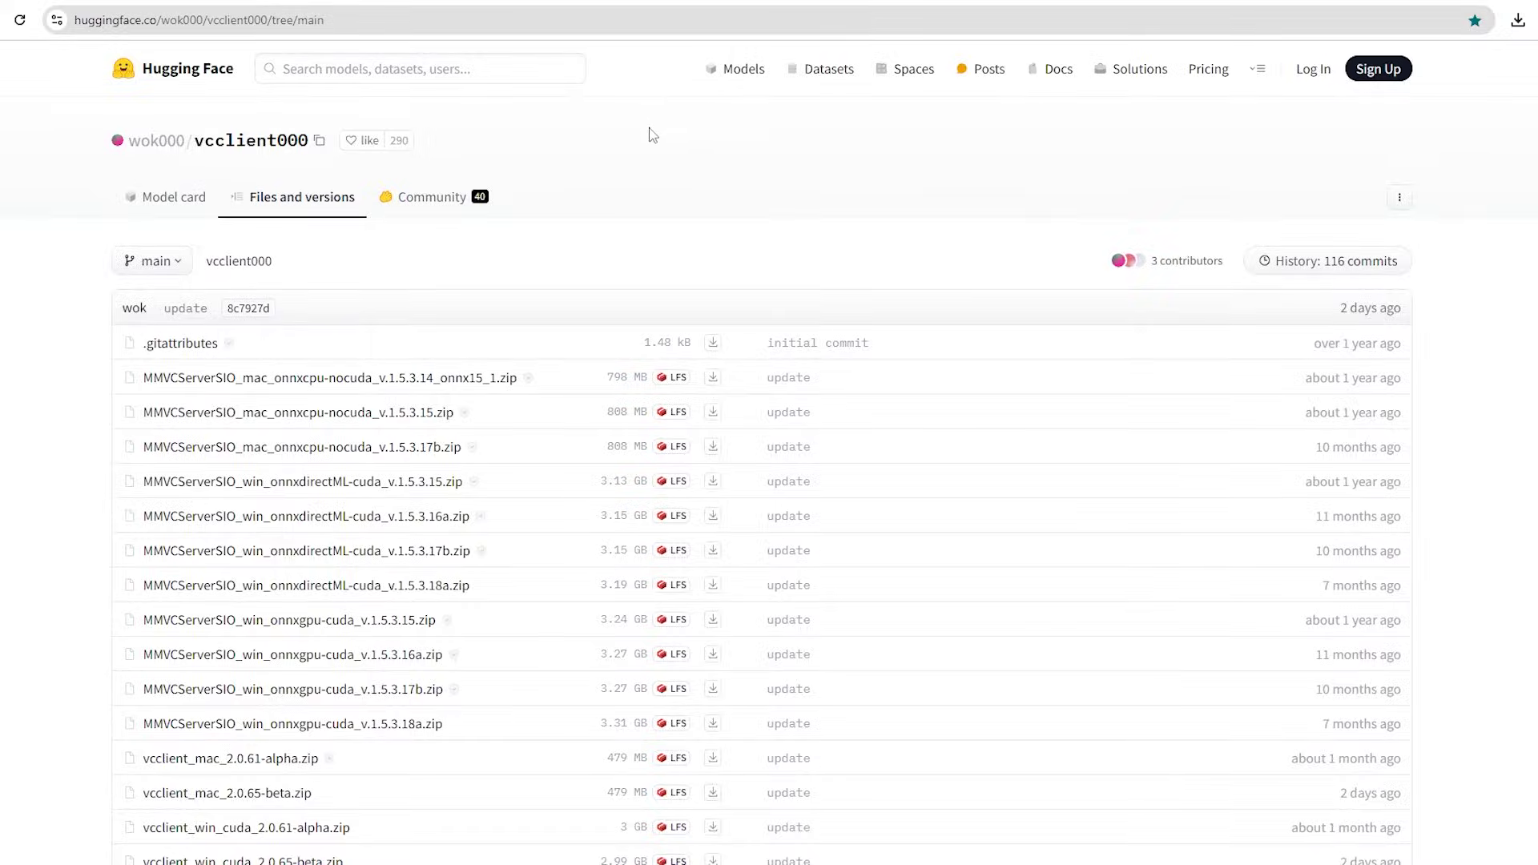
{"action": "scroll", "coordinate": [679, 240], "scroll_direction": "down", "scroll_amount": 3}
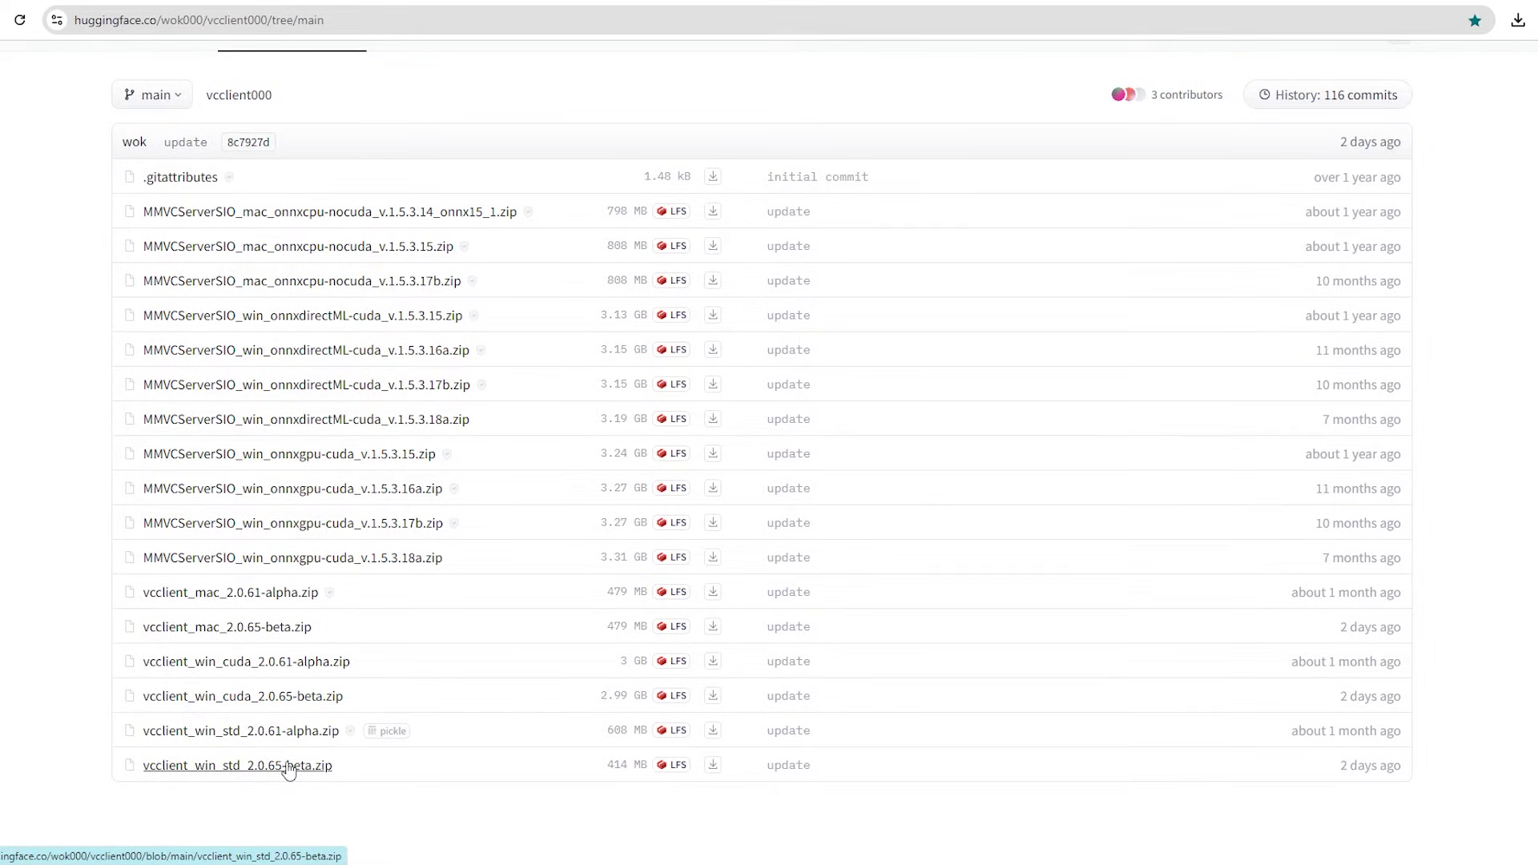
Download vcclient_win_cuda_2.0.65-beta.zip from the Hugging Face file list
{"action": "left_click", "coordinate": [308, 704]}
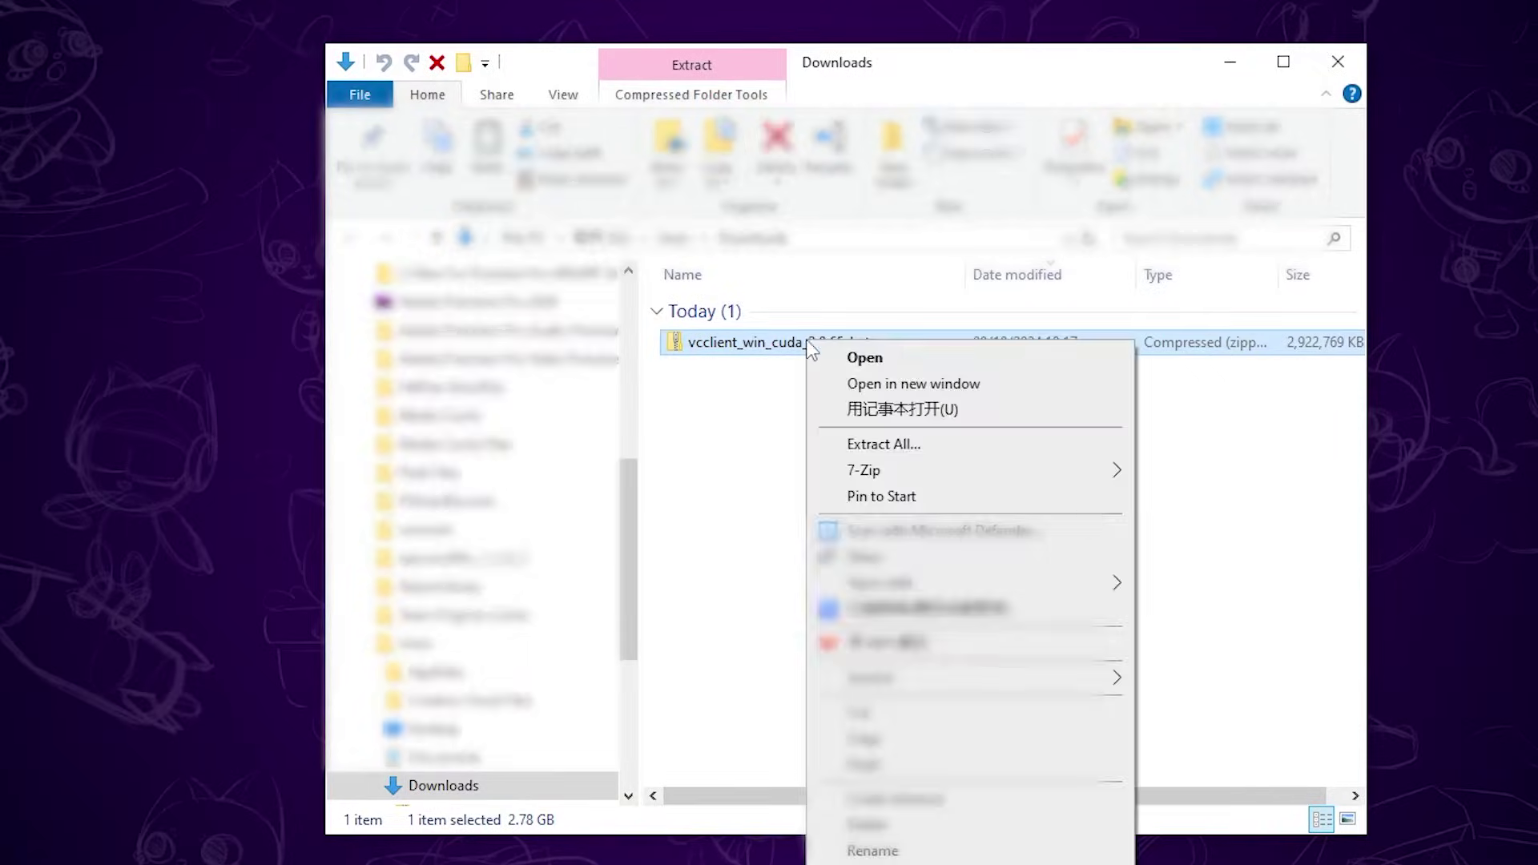
{"action": "mouse_move", "coordinate": [864, 469]}
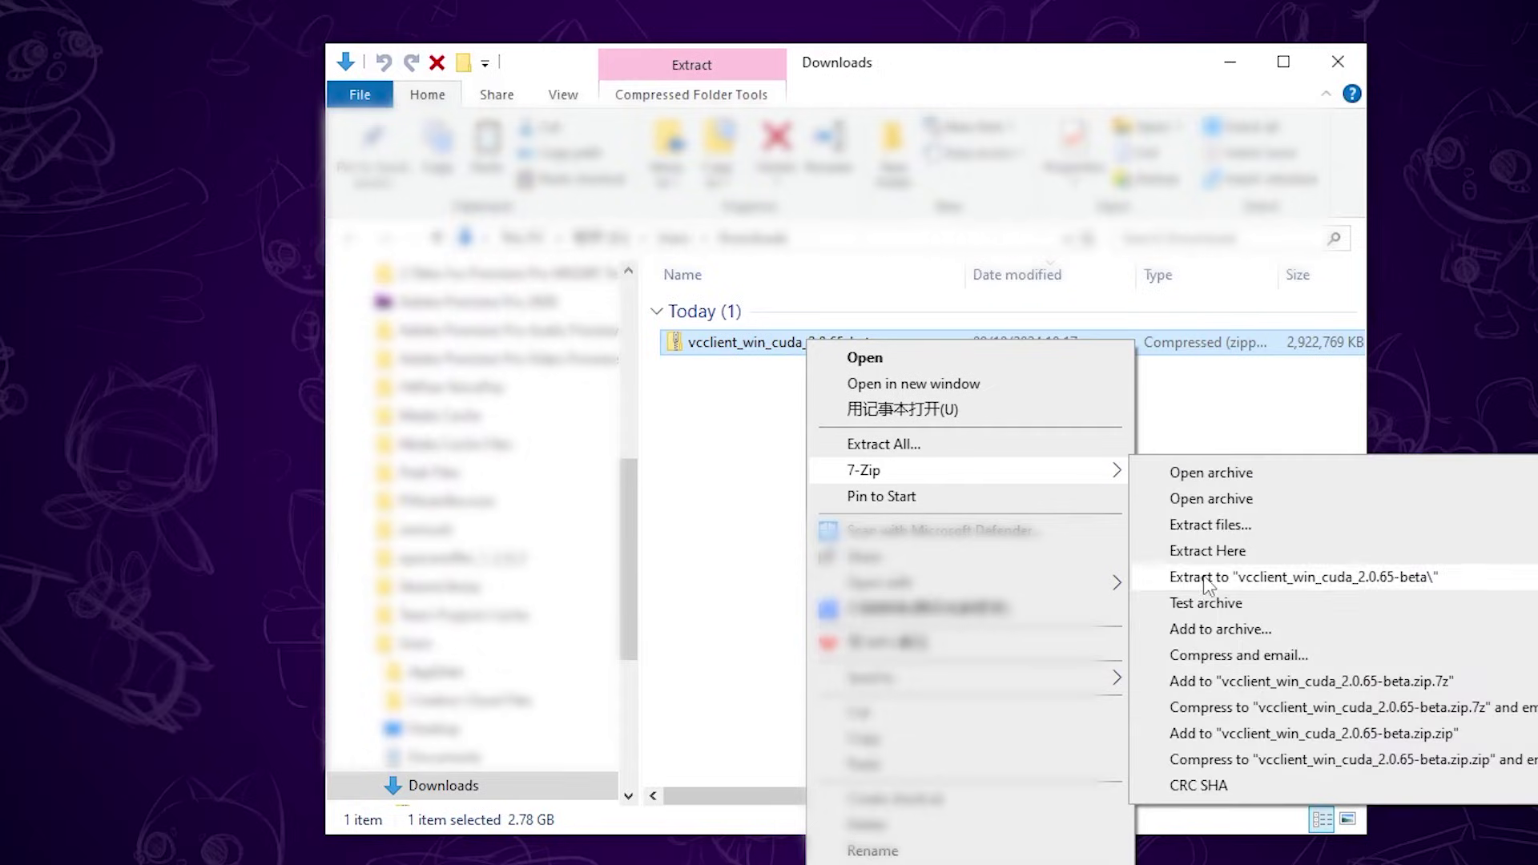
Extract the client archive with 7-Zip into its own folder and copy that folder
{"action": "left_click", "coordinate": [1203, 575]}
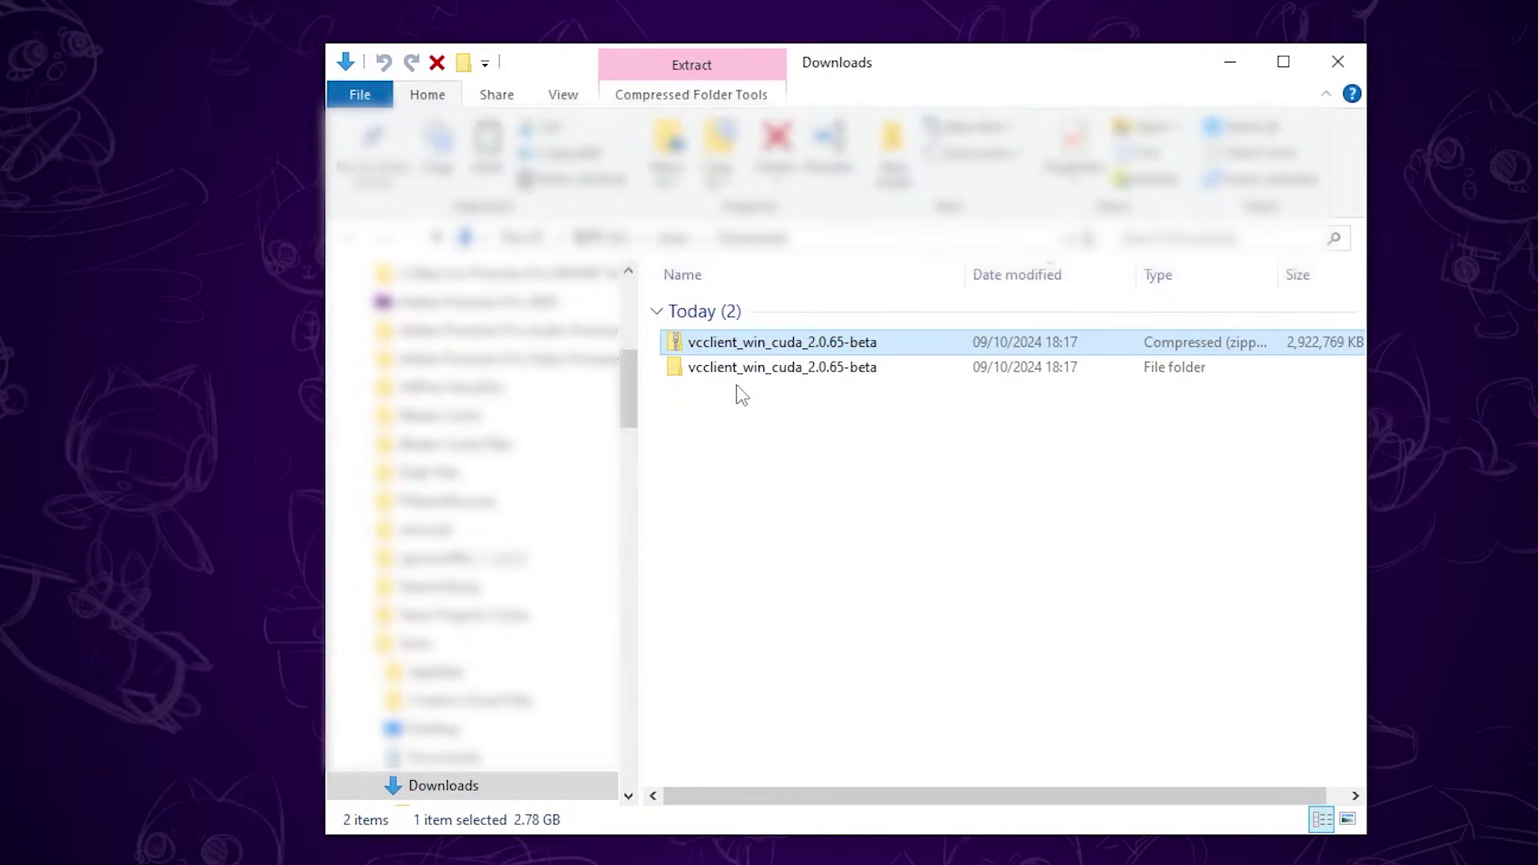
{"action": "left_click", "coordinate": [745, 375]}
{"action": "right_click", "coordinate": [749, 373]}
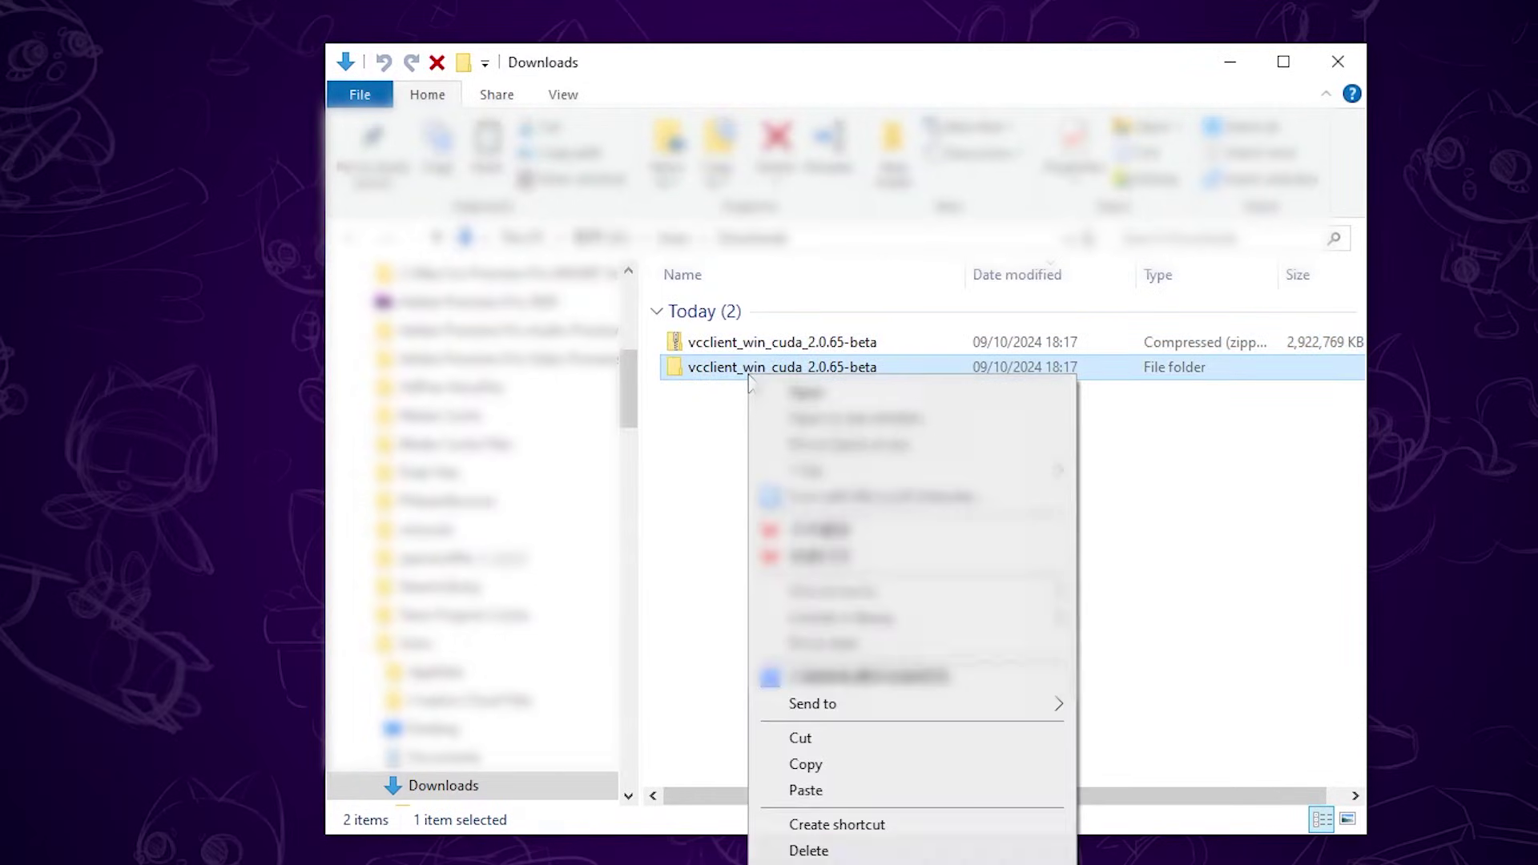
{"action": "left_click", "coordinate": [822, 771]}
Create a desktop folder 'W-okada Voice Changer' and paste the client folder into it
{"action": "key", "text": "super+d"}
{"action": "right_click", "coordinate": [201, 232]}
{"action": "mouse_move", "coordinate": [258, 468]}
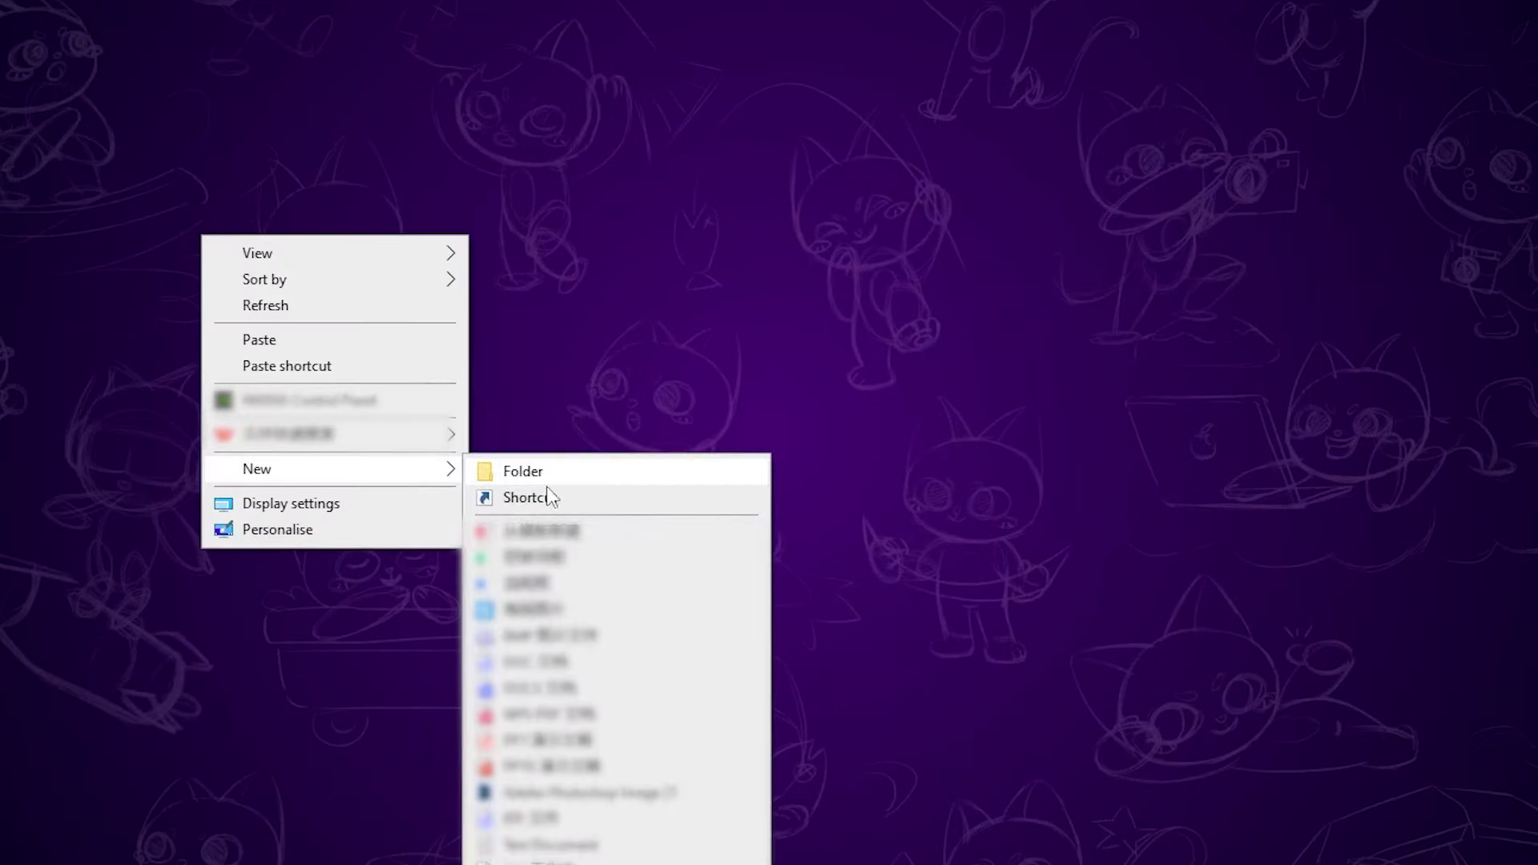
{"action": "left_click", "coordinate": [523, 471]}
{"action": "type", "text": "W-okada Voi"}
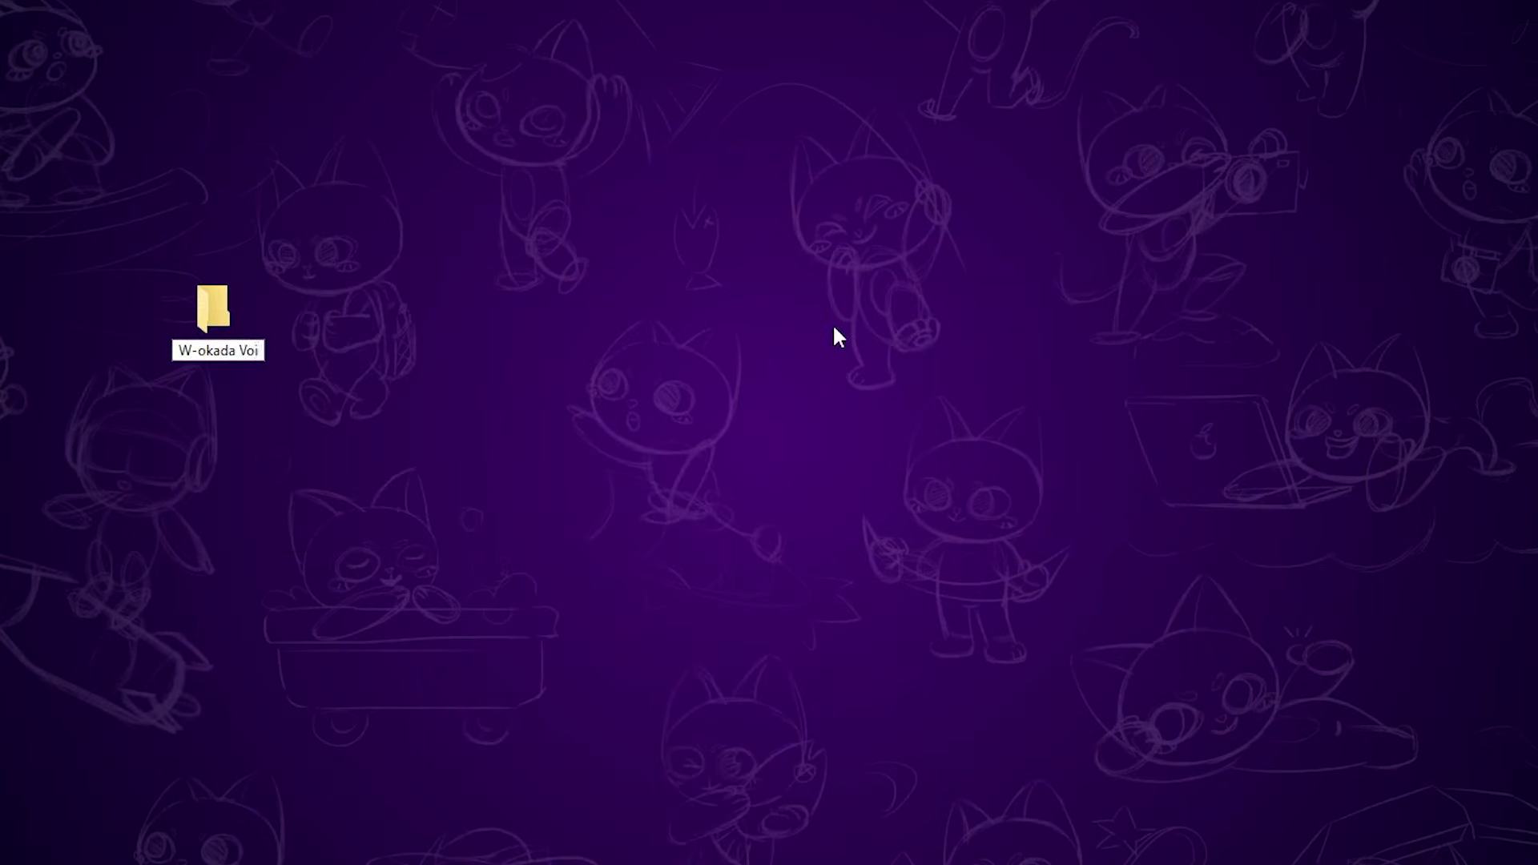
{"action": "type", "text": "ce Changer"}
{"action": "key", "text": "Return"}
{"action": "mouse_move", "coordinate": [216, 316]}
{"action": "left_mouse_down"}
{"action": "mouse_move", "coordinate": [282, 60]}
{"action": "mouse_move", "coordinate": [316, 82]}
{"action": "left_mouse_up"}
{"action": "double_click", "coordinate": [317, 82]}
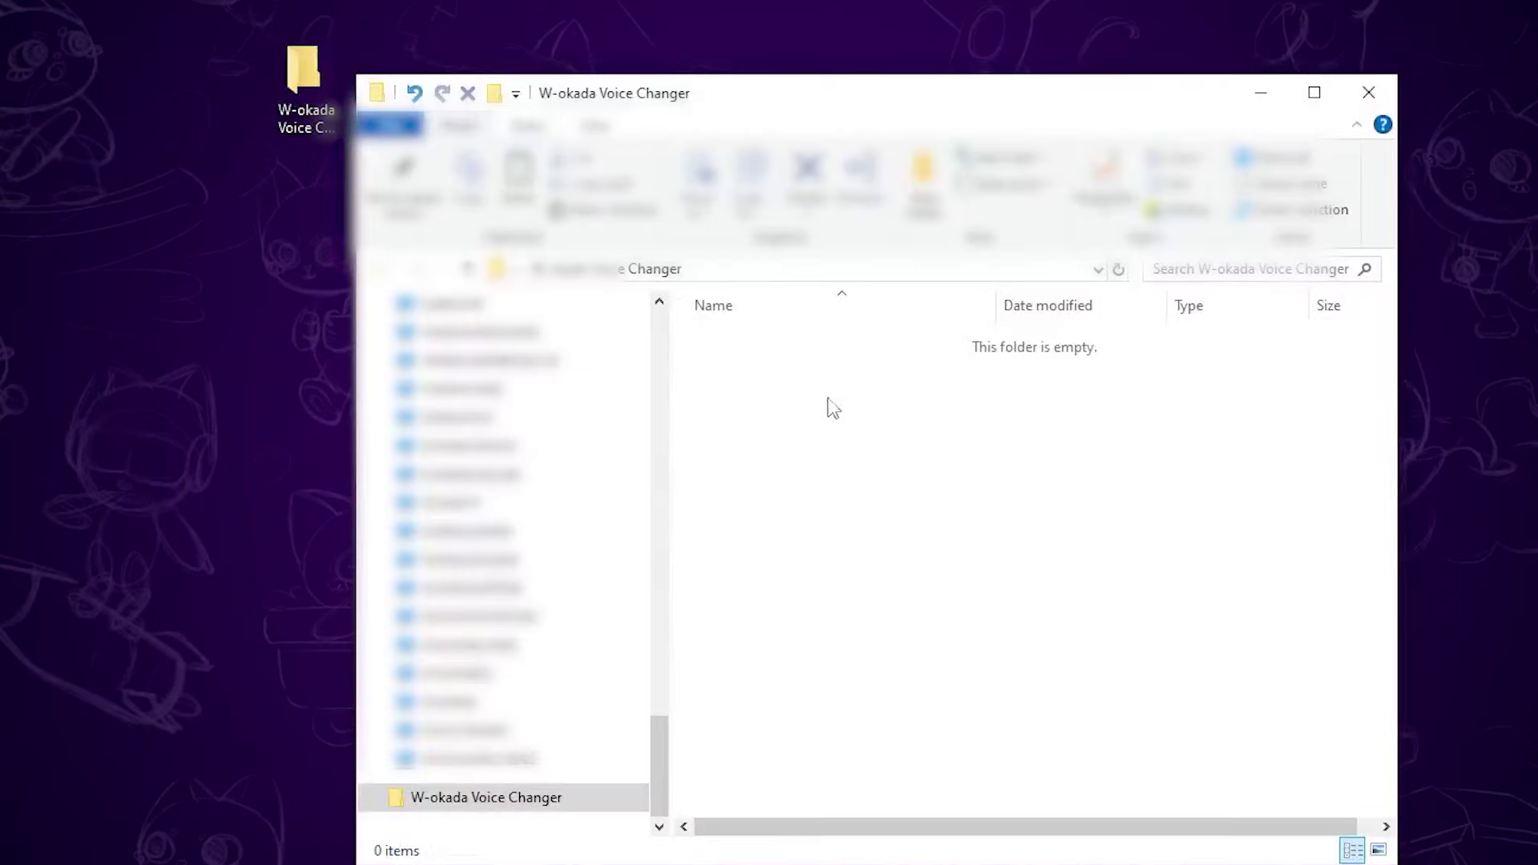
{"action": "right_click", "coordinate": [805, 385]}
{"action": "left_click", "coordinate": [873, 550]}
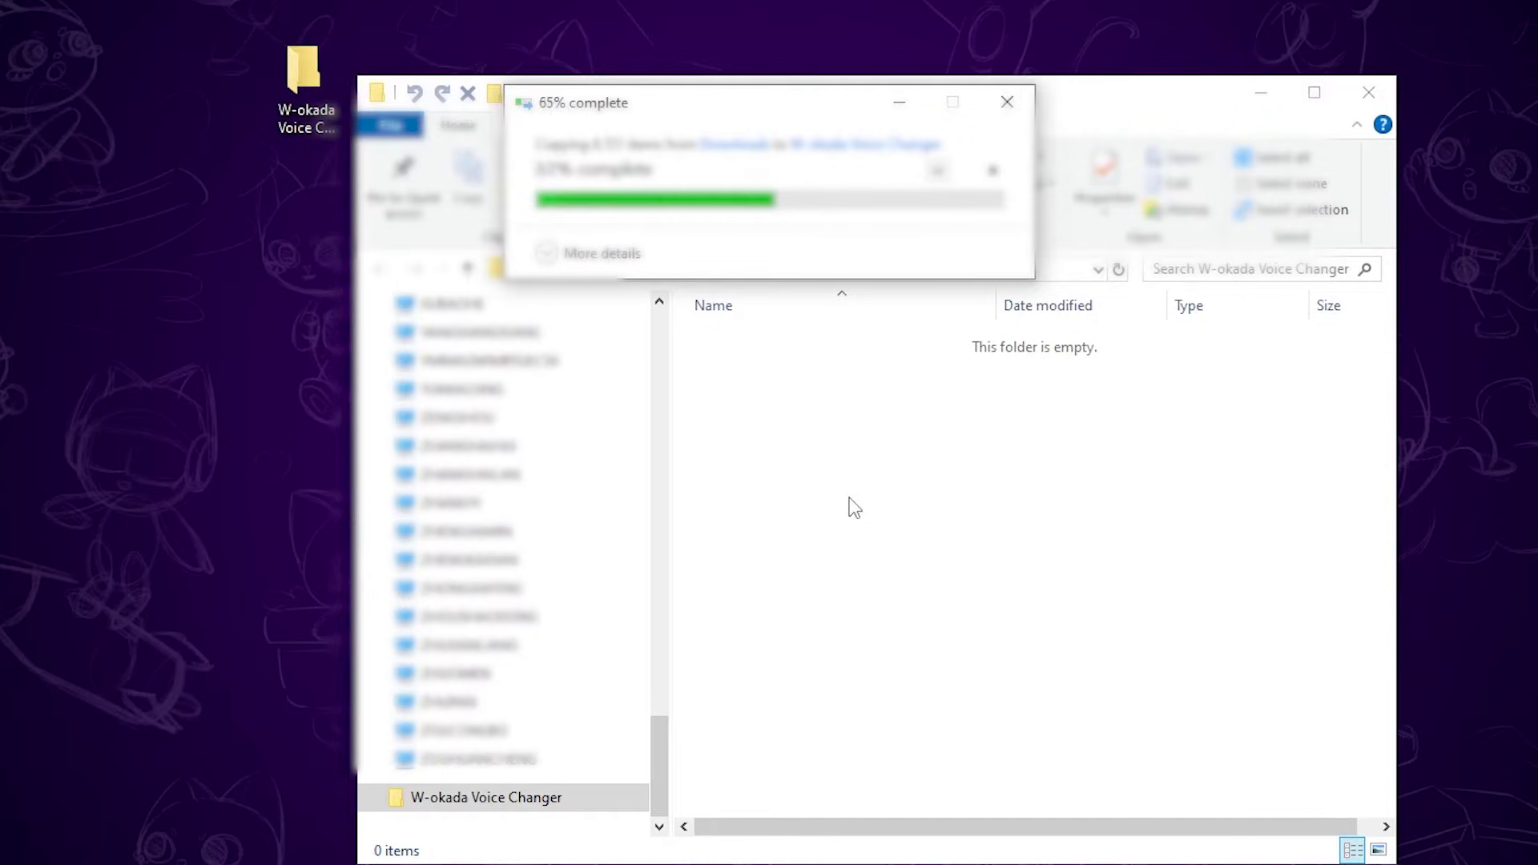
Delete the downloaded archive and extracted folder from Downloads
{"action": "key", "text": "alt+Tab"}
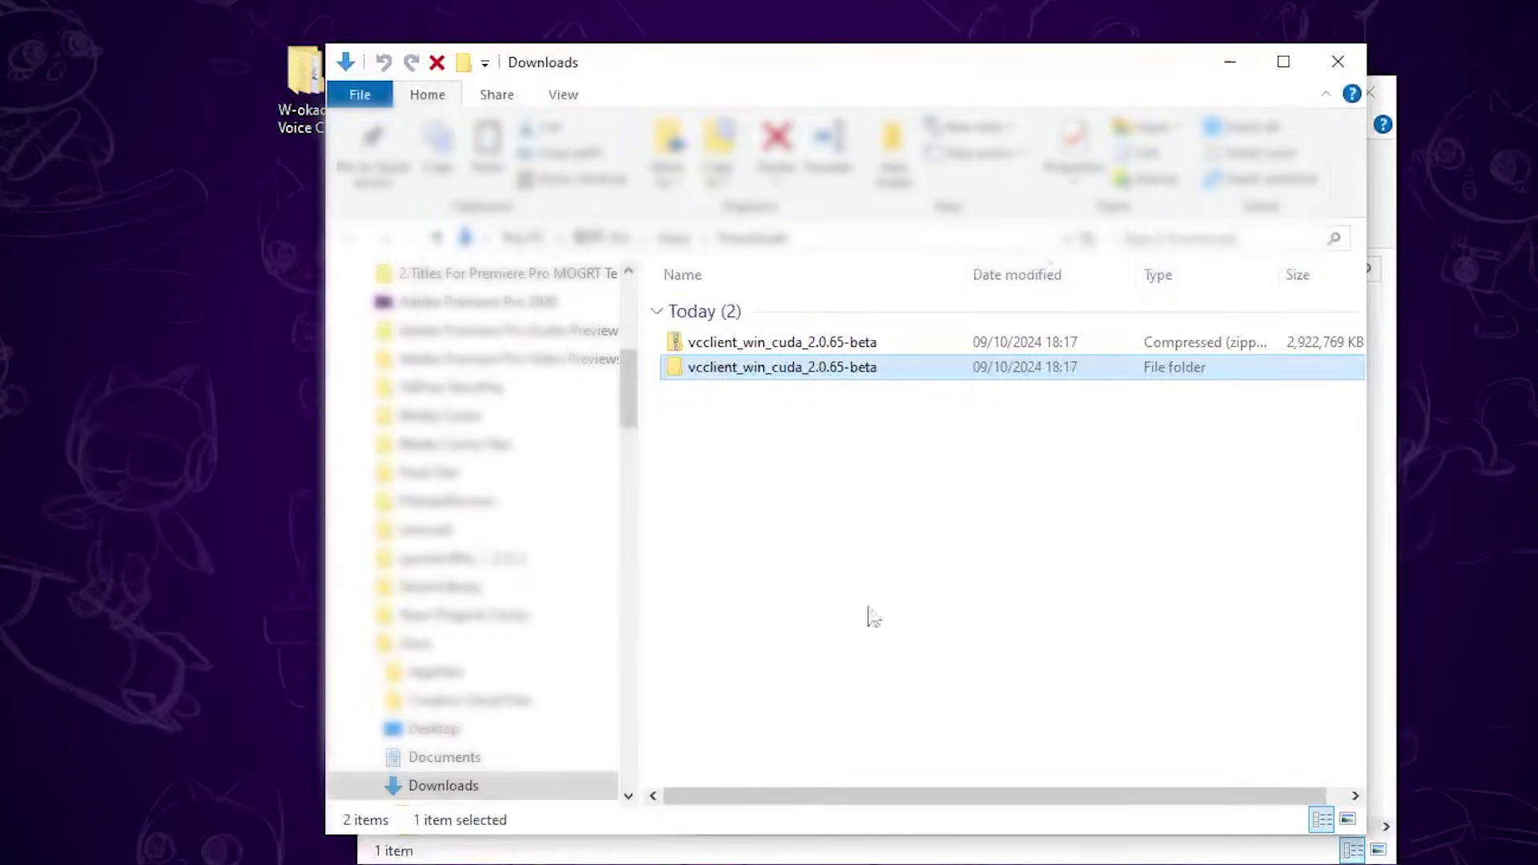
{"action": "left_click_drag", "start_coordinate": [847, 433], "coordinate": [729, 345]}
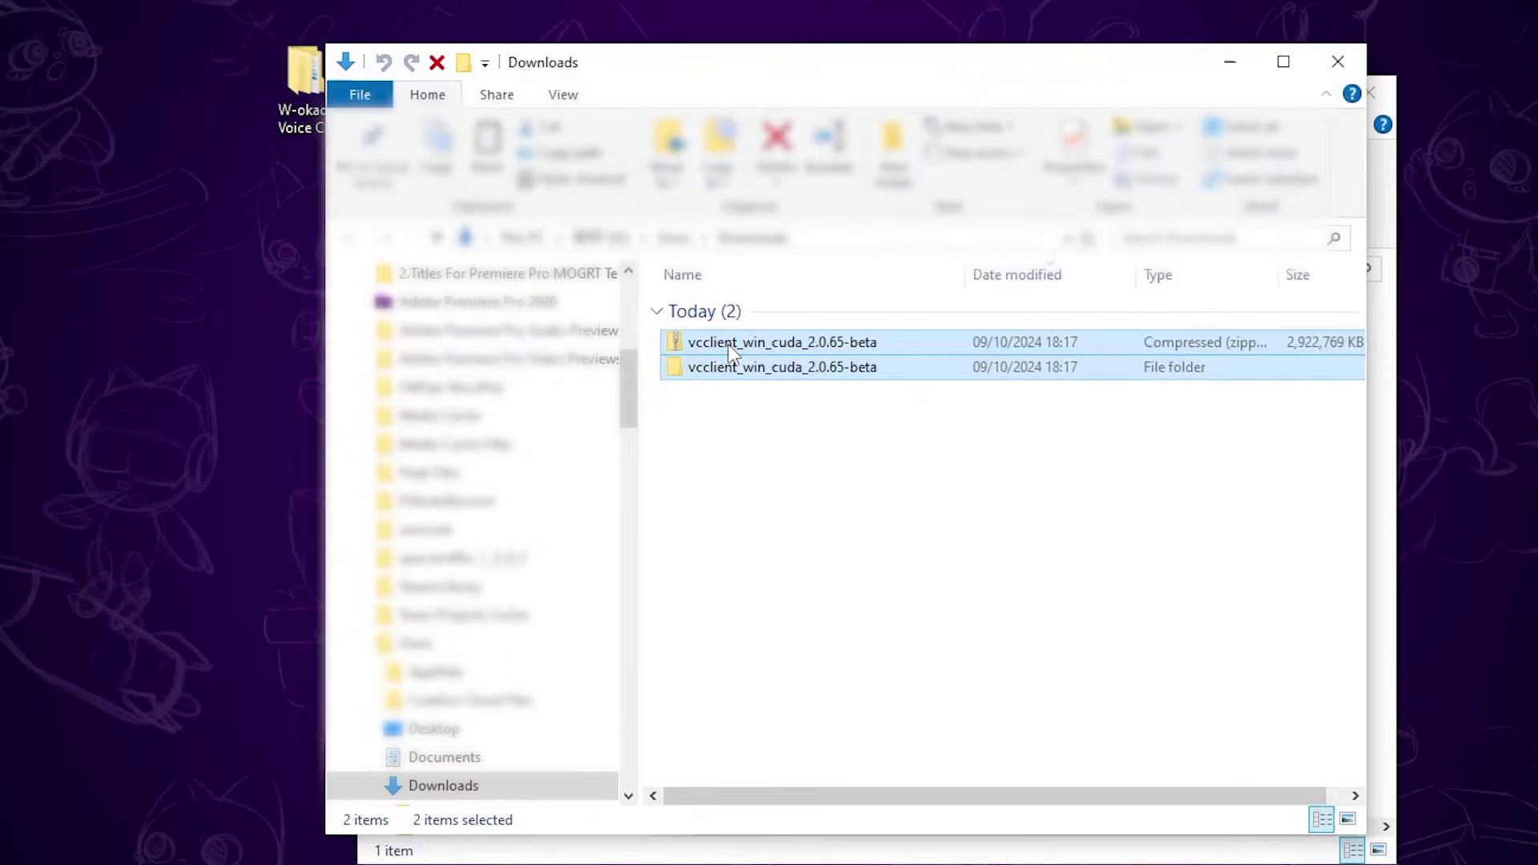
{"action": "key", "text": "Delete"}
{"action": "left_click", "coordinate": [883, 451]}
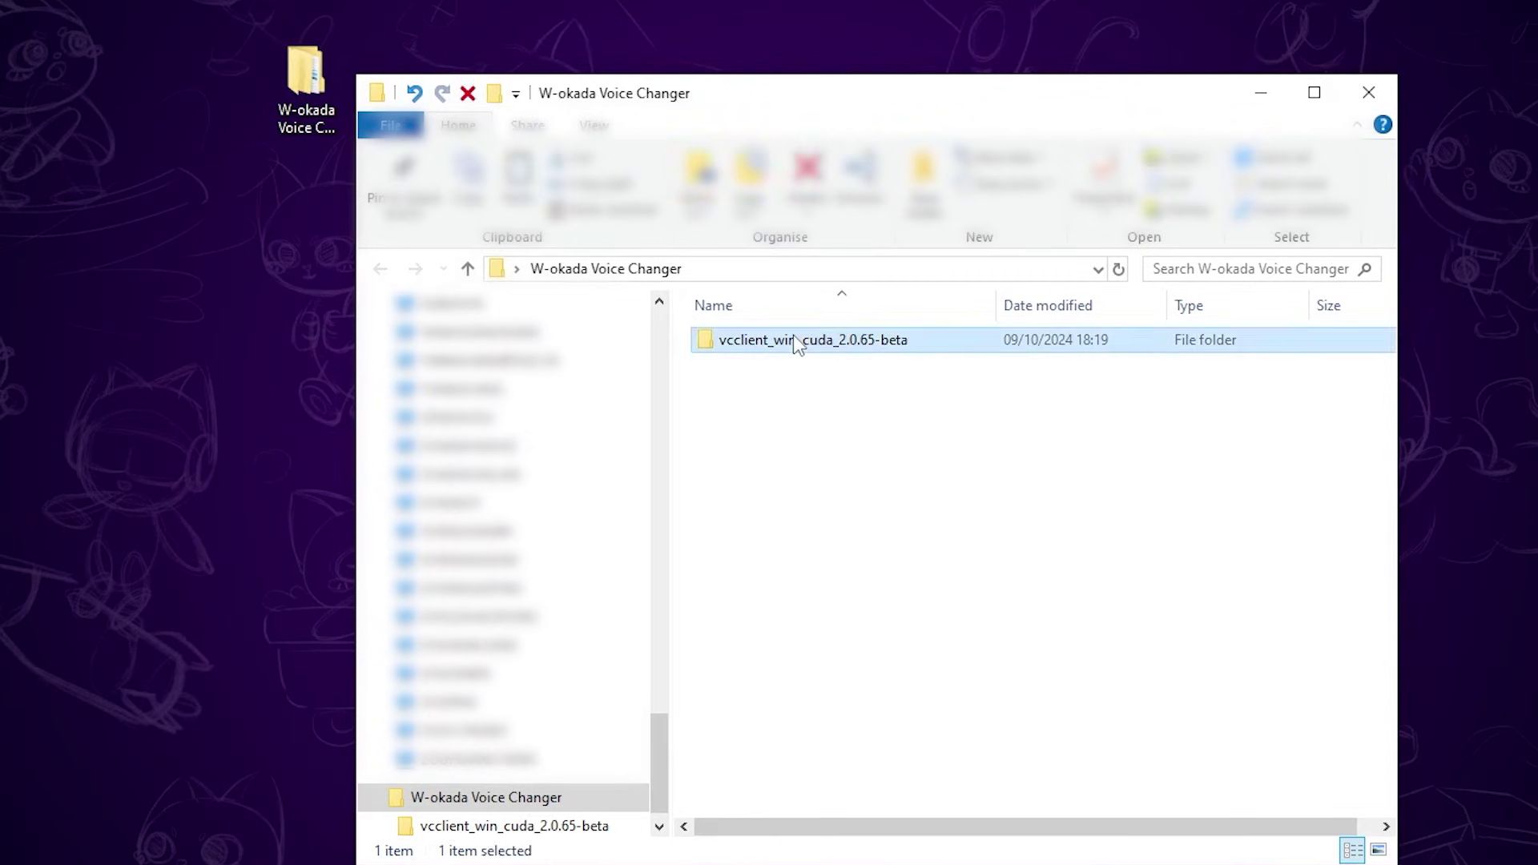
Send a shortcut of dist\main\start_http to the desktop
{"action": "double_click", "coordinate": [794, 340]}
{"action": "double_click", "coordinate": [768, 342]}
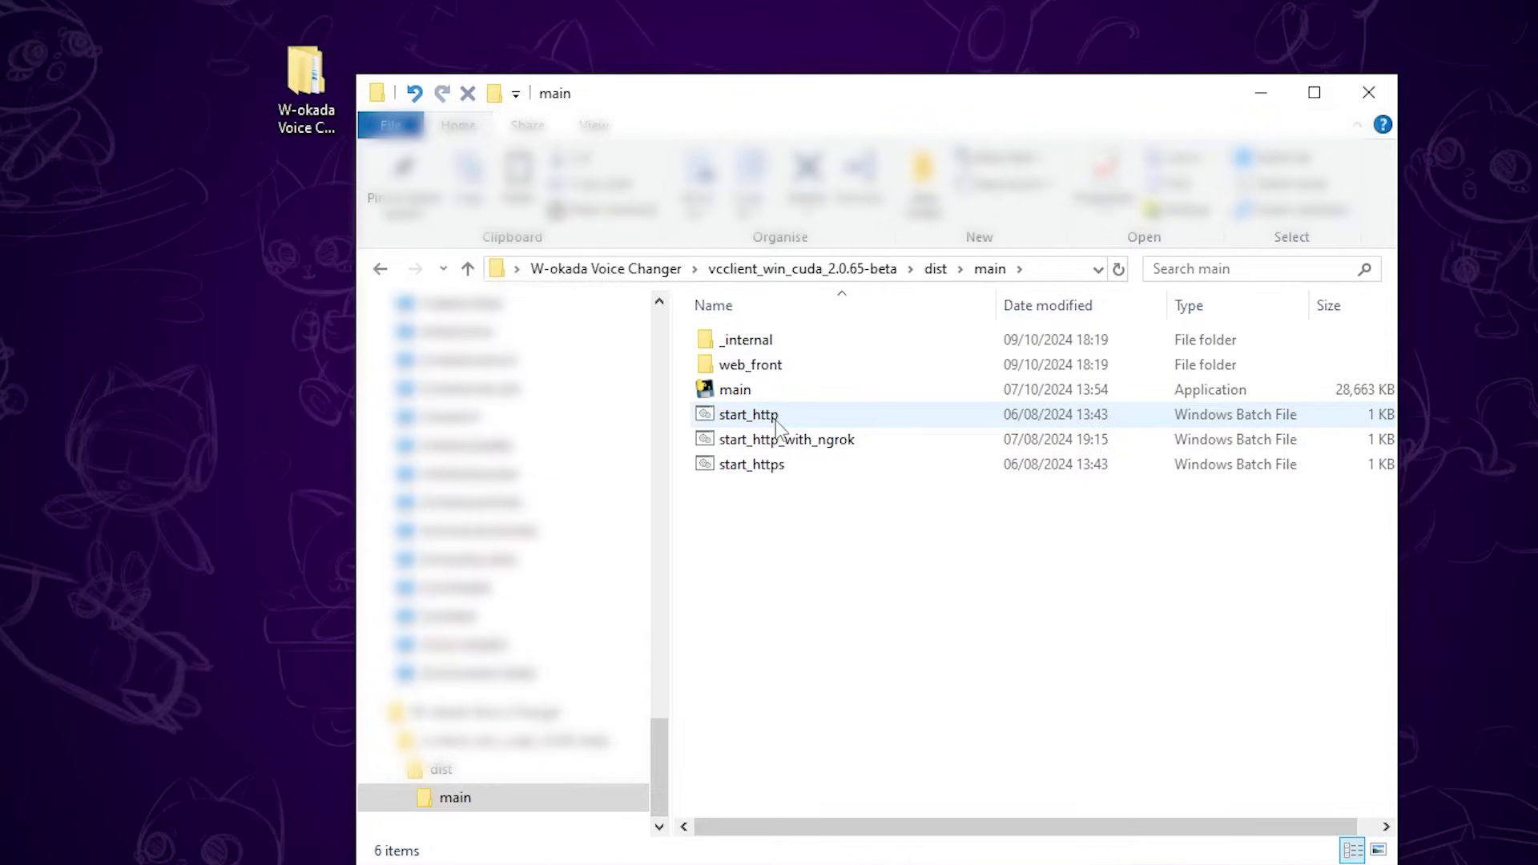
{"action": "right_click", "coordinate": [775, 420]}
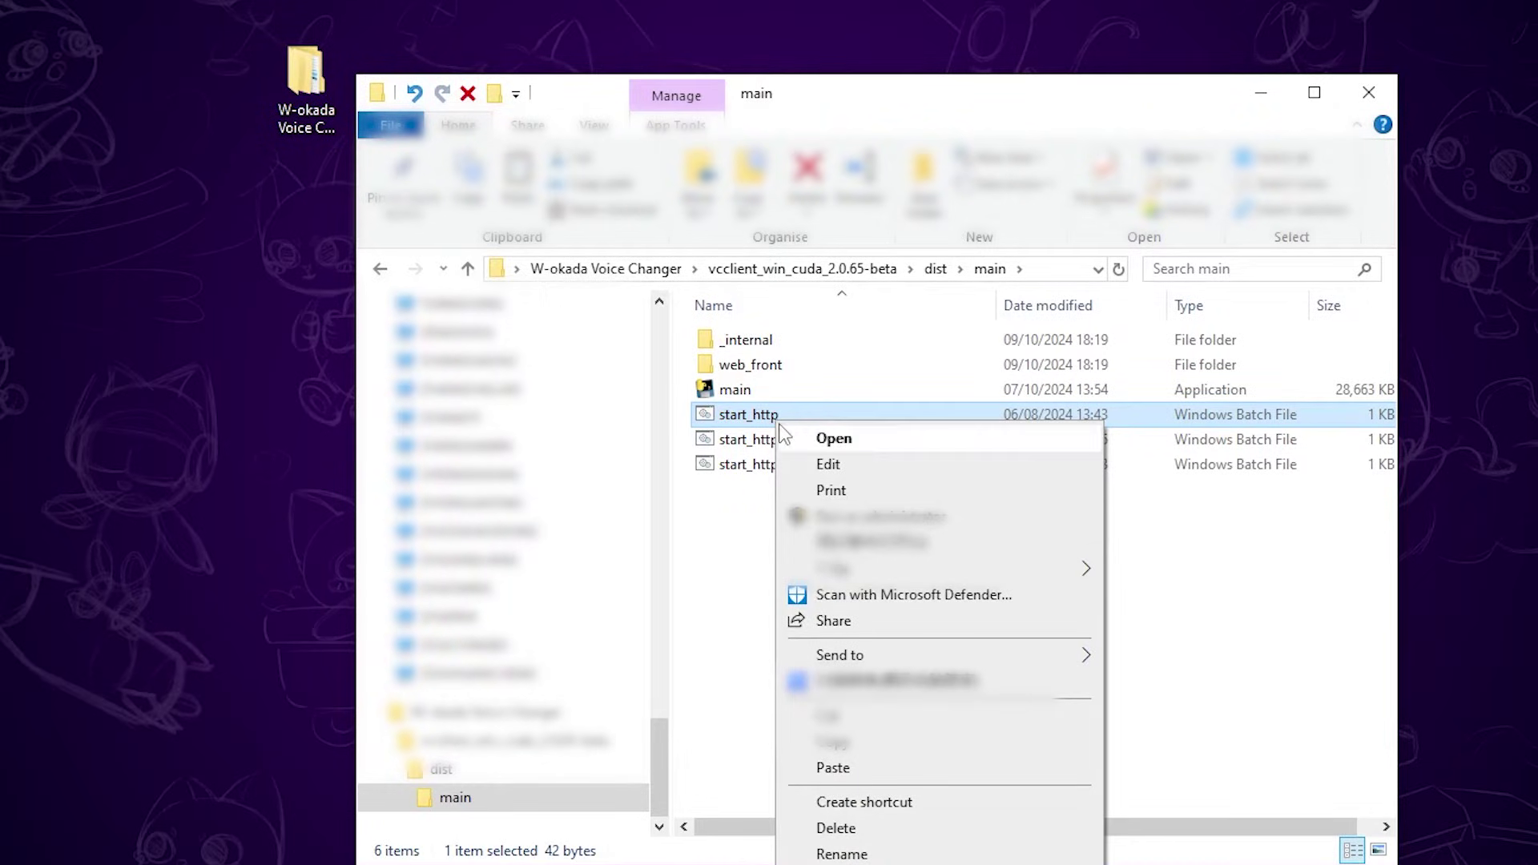
{"action": "mouse_move", "coordinate": [840, 655]}
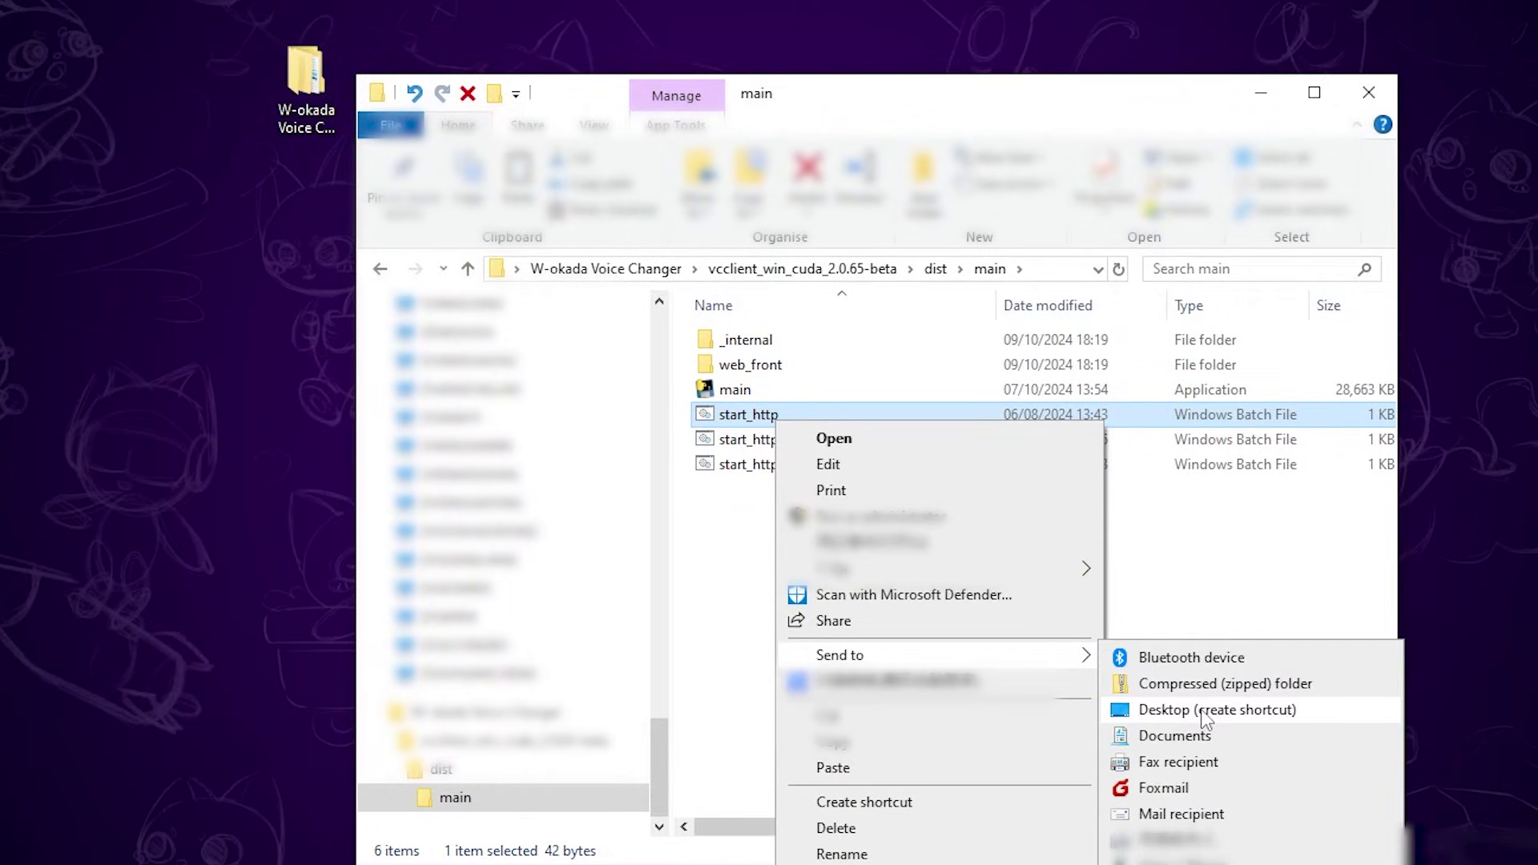
{"action": "left_click", "coordinate": [1203, 710]}
Place the shortcut below the W-okada folder and rename it 'W-okada voice changer'
{"action": "key", "text": "super+d"}
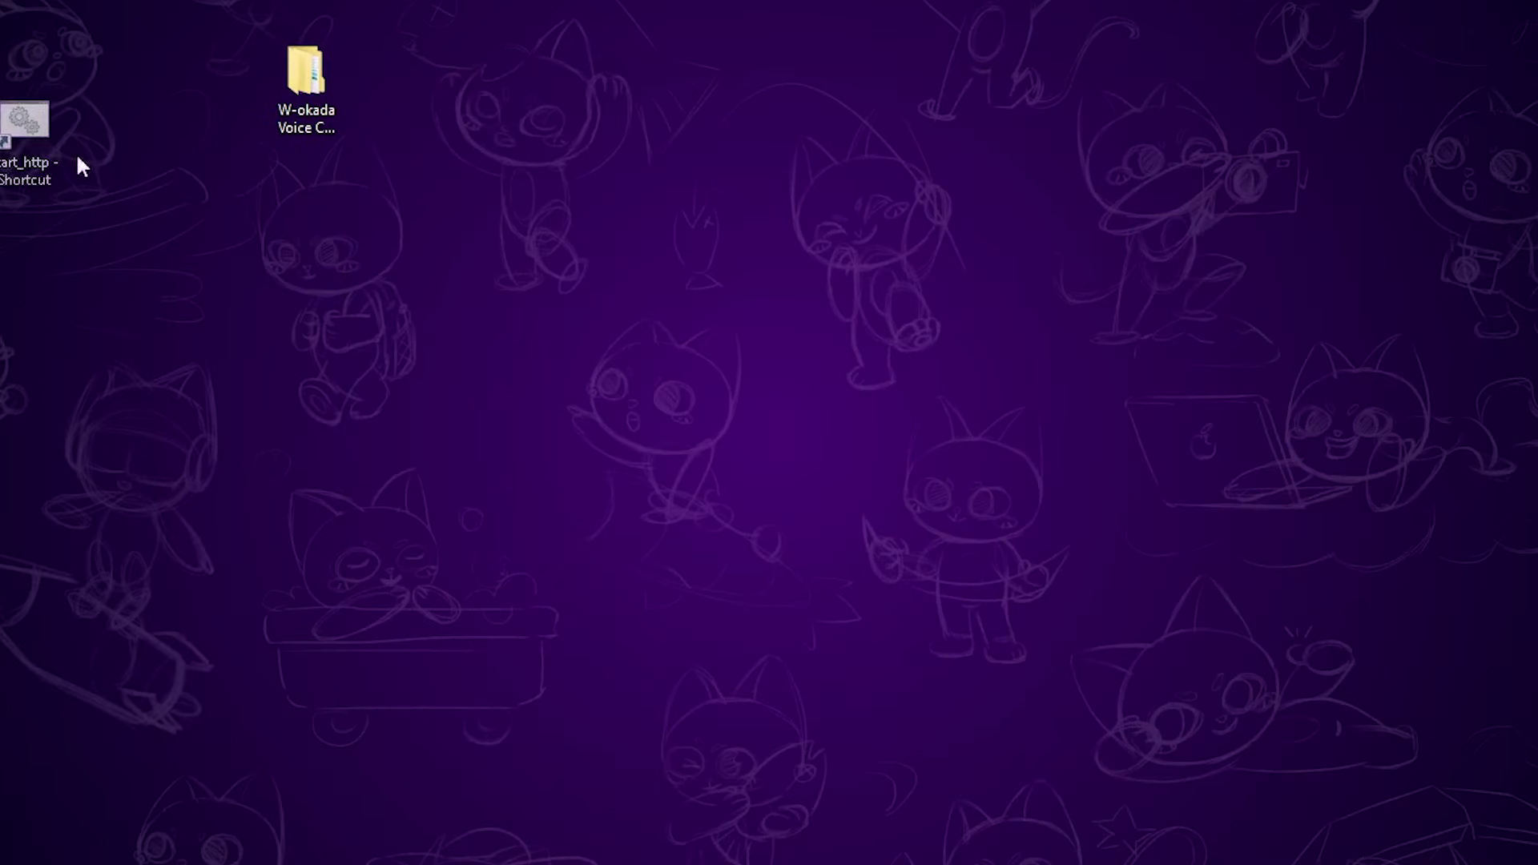
{"action": "left_click_drag", "start_coordinate": [76, 152], "coordinate": [320, 175]}
{"action": "key", "text": "F2"}
{"action": "type", "text": "W-ka"}
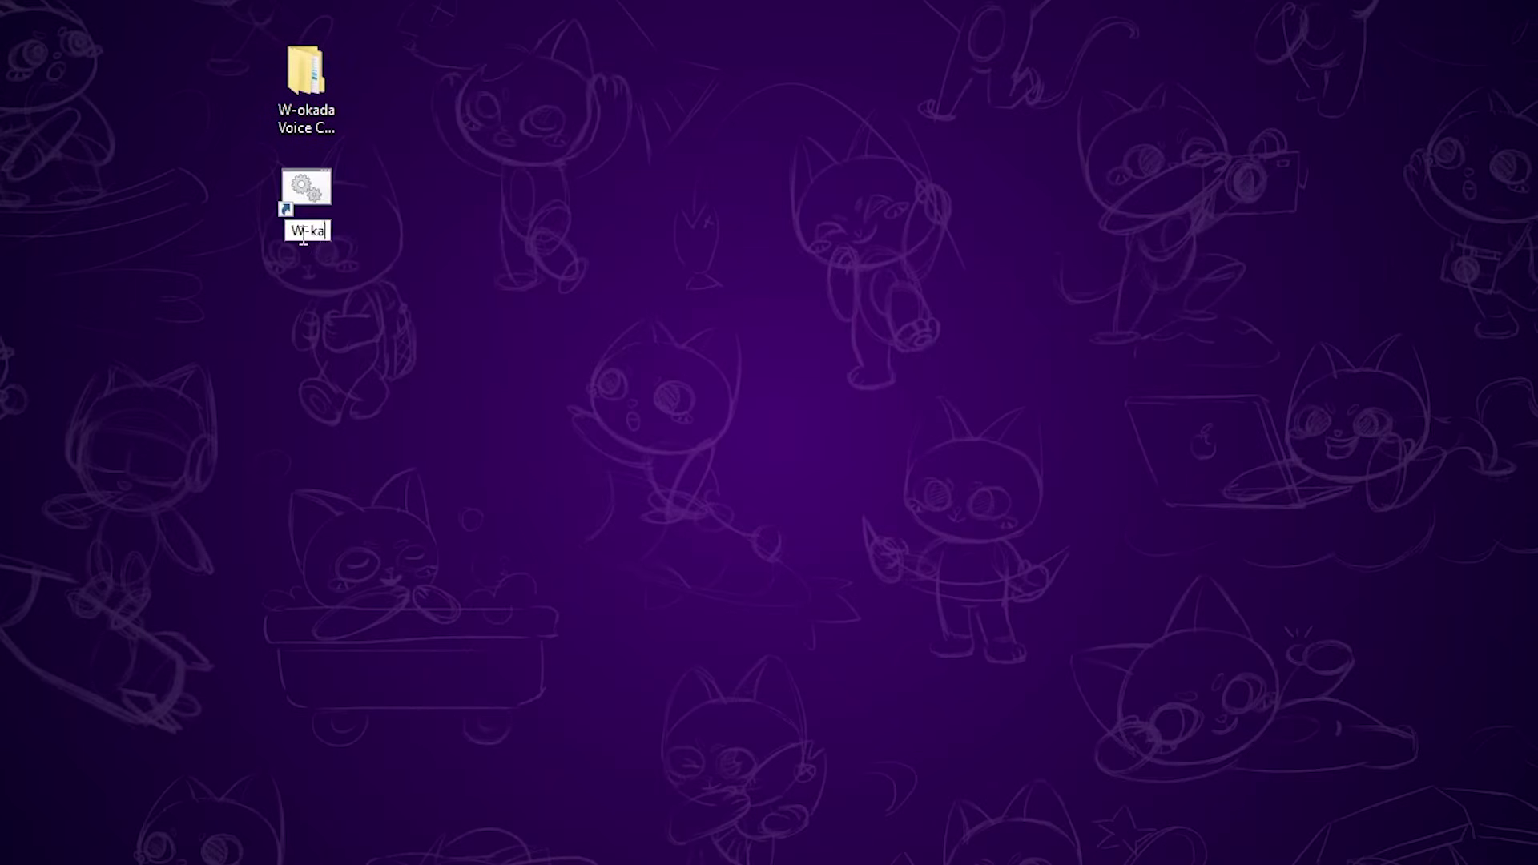
{"action": "type", "text": "okada voice changer"}
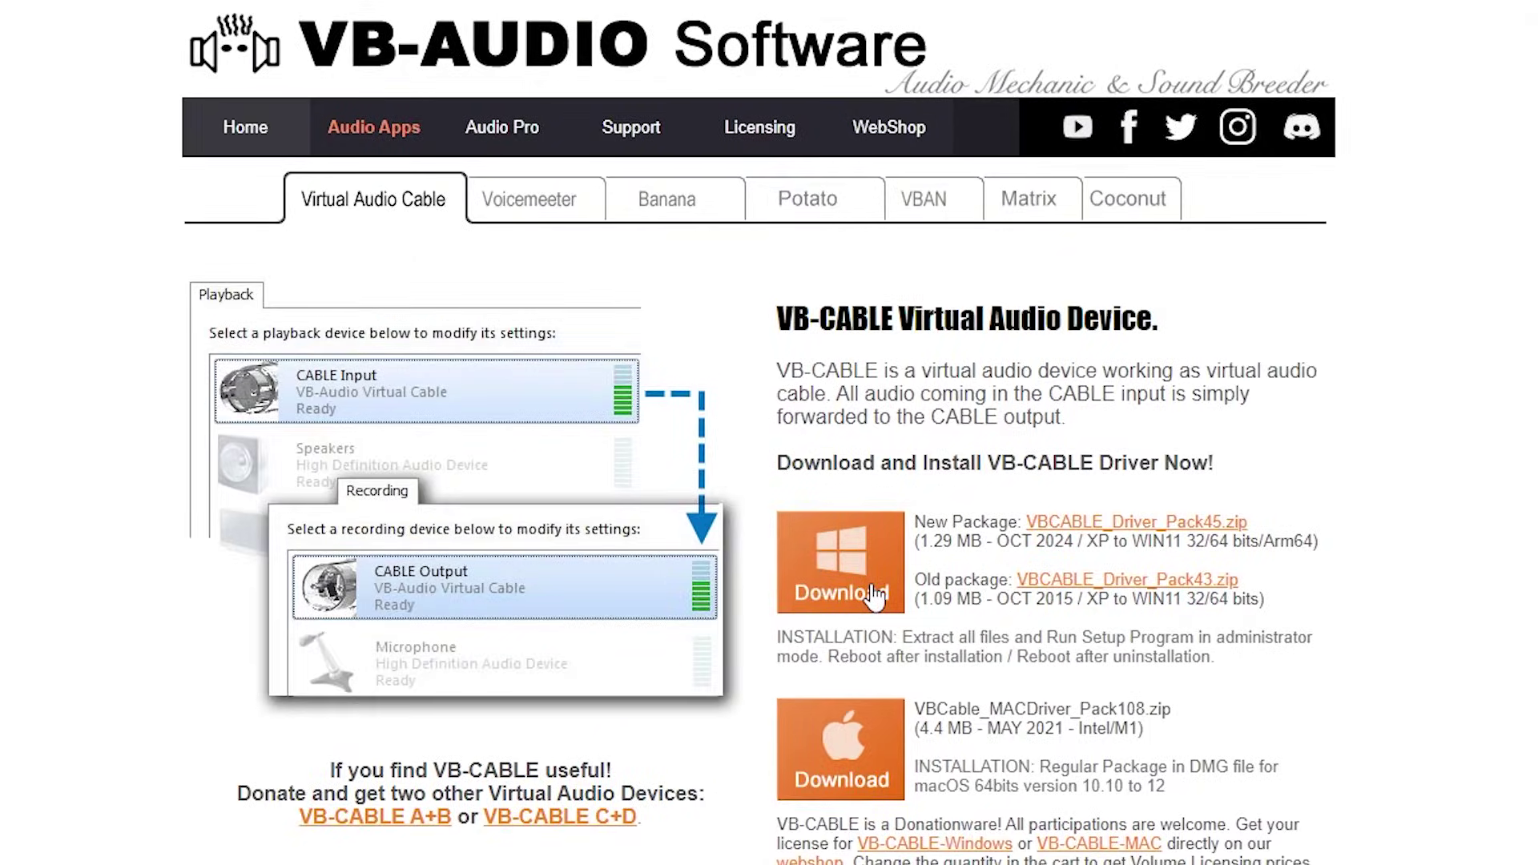
Download VBCABLE_Driver_Pack45.zip for Windows from vb-audio.com/Cable
{"action": "left_click", "coordinate": [875, 595]}
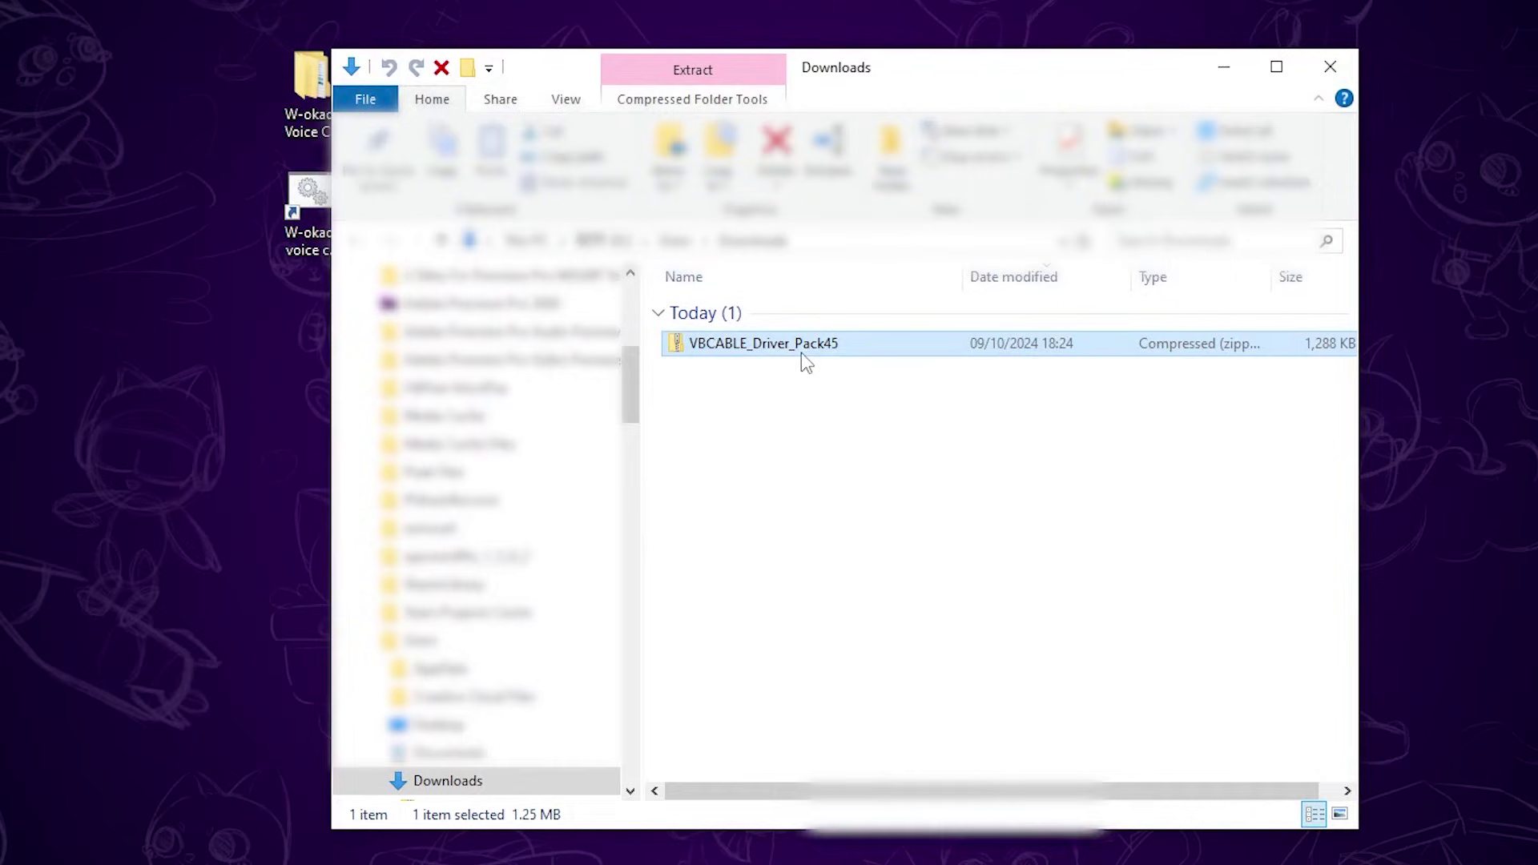
Extract VBCABLE_Driver_Pack45 with 7-Zip into its own folder and copy it
{"action": "right_click", "coordinate": [790, 344]}
{"action": "mouse_move", "coordinate": [847, 475]}
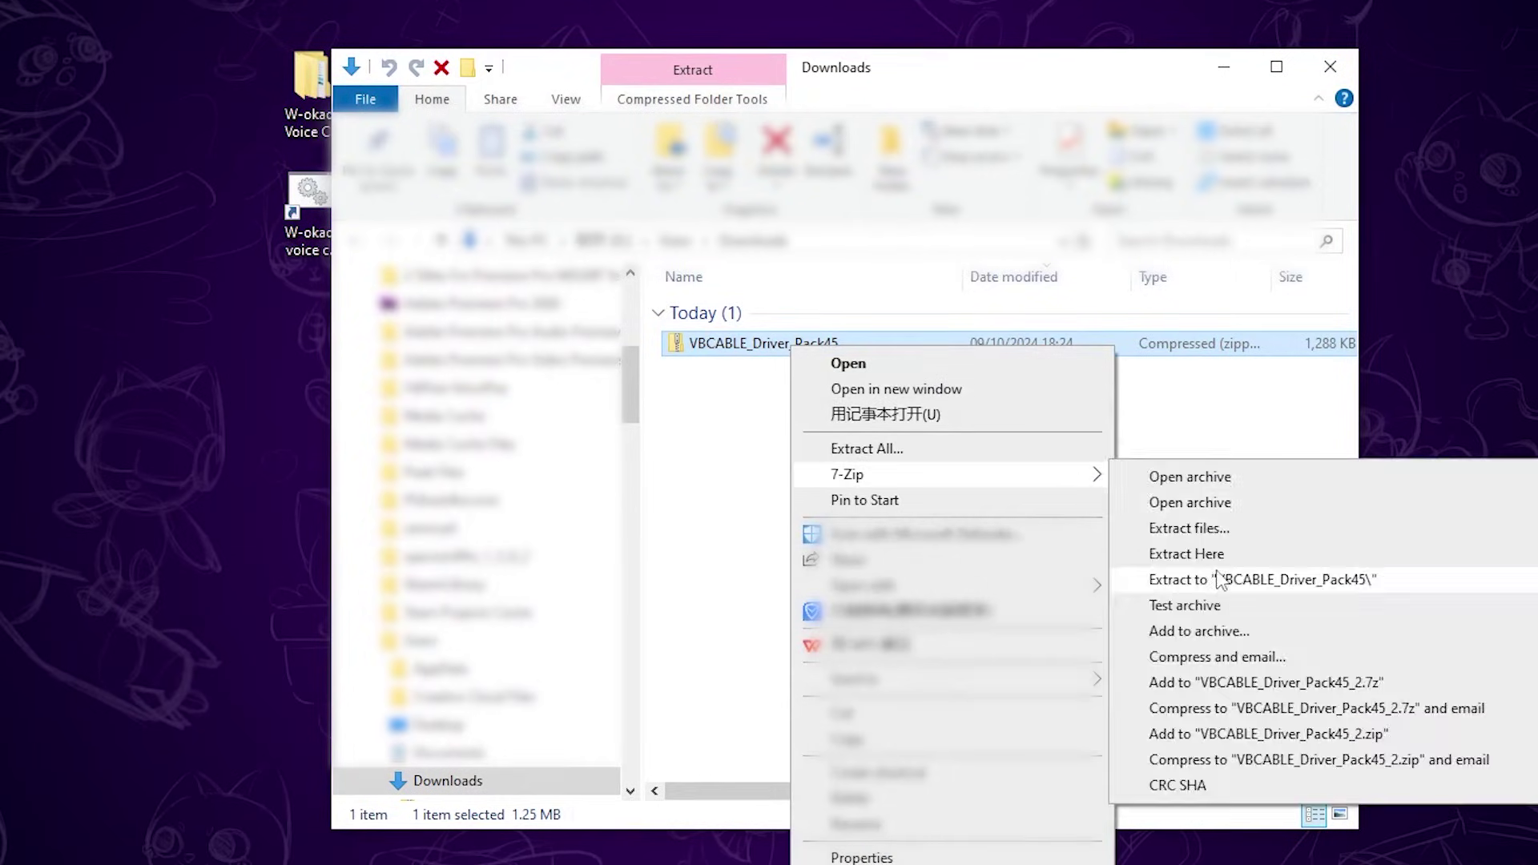
{"action": "left_click", "coordinate": [1216, 581]}
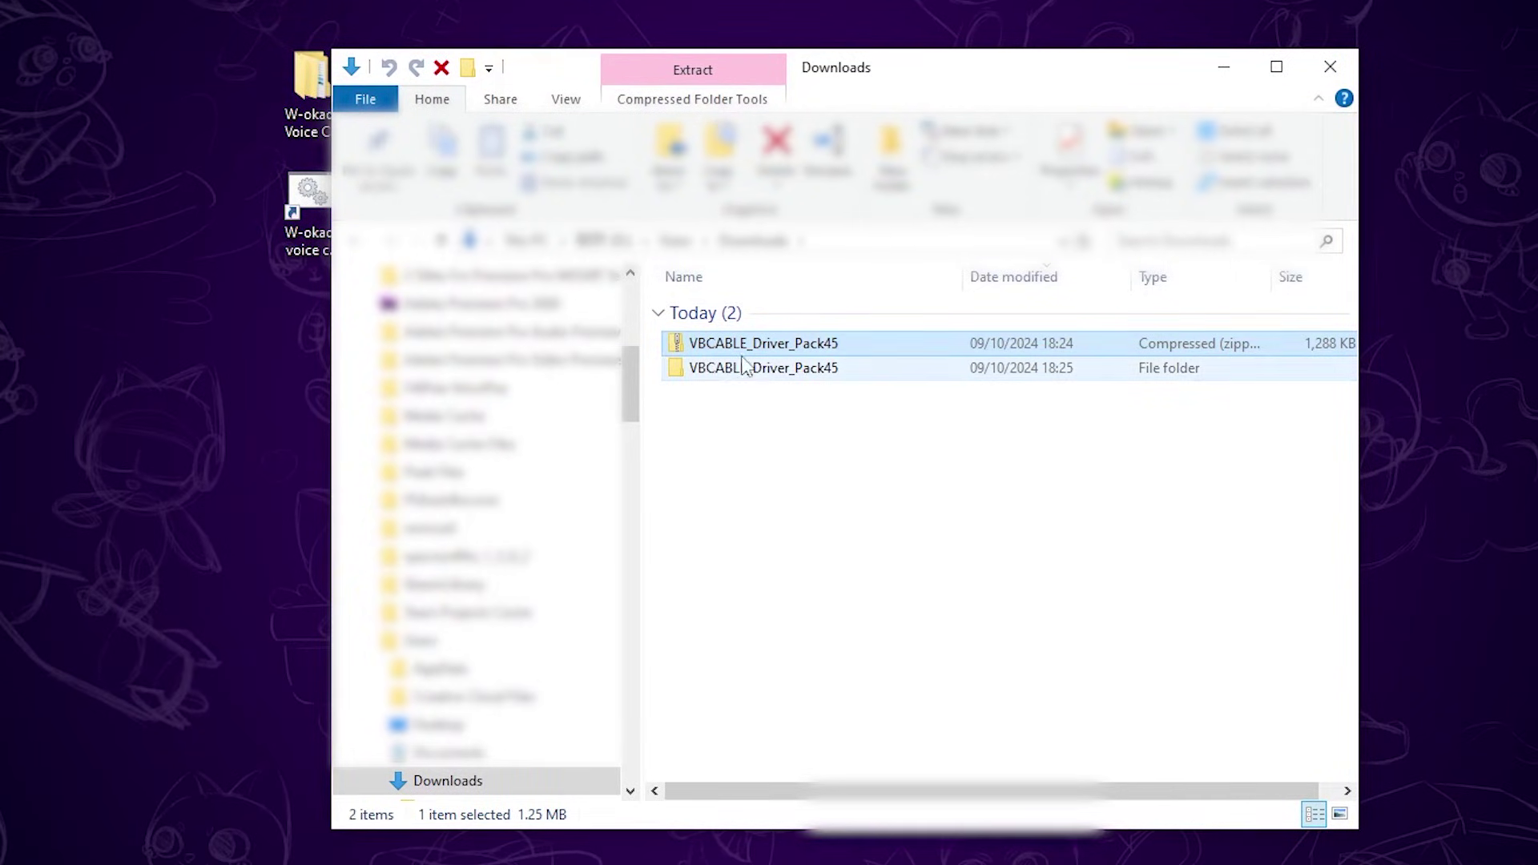
{"action": "right_click", "coordinate": [749, 368]}
{"action": "left_click", "coordinate": [827, 783]}
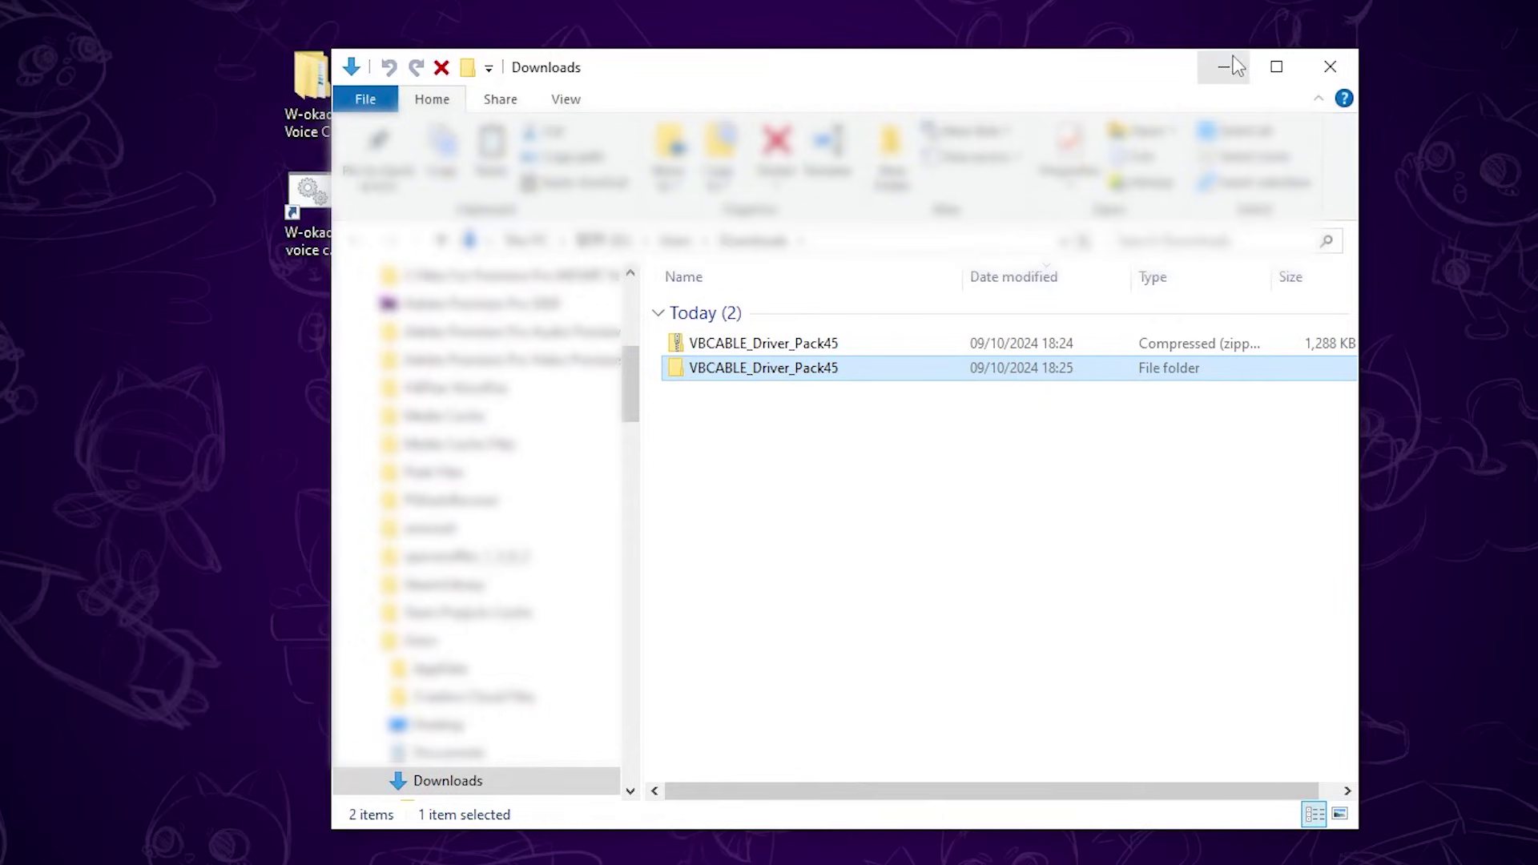
Paste the VB-CABLE driver folder into the W-okada Voice Changer folder
{"action": "left_click", "coordinate": [1223, 66]}
{"action": "double_click", "coordinate": [312, 84]}
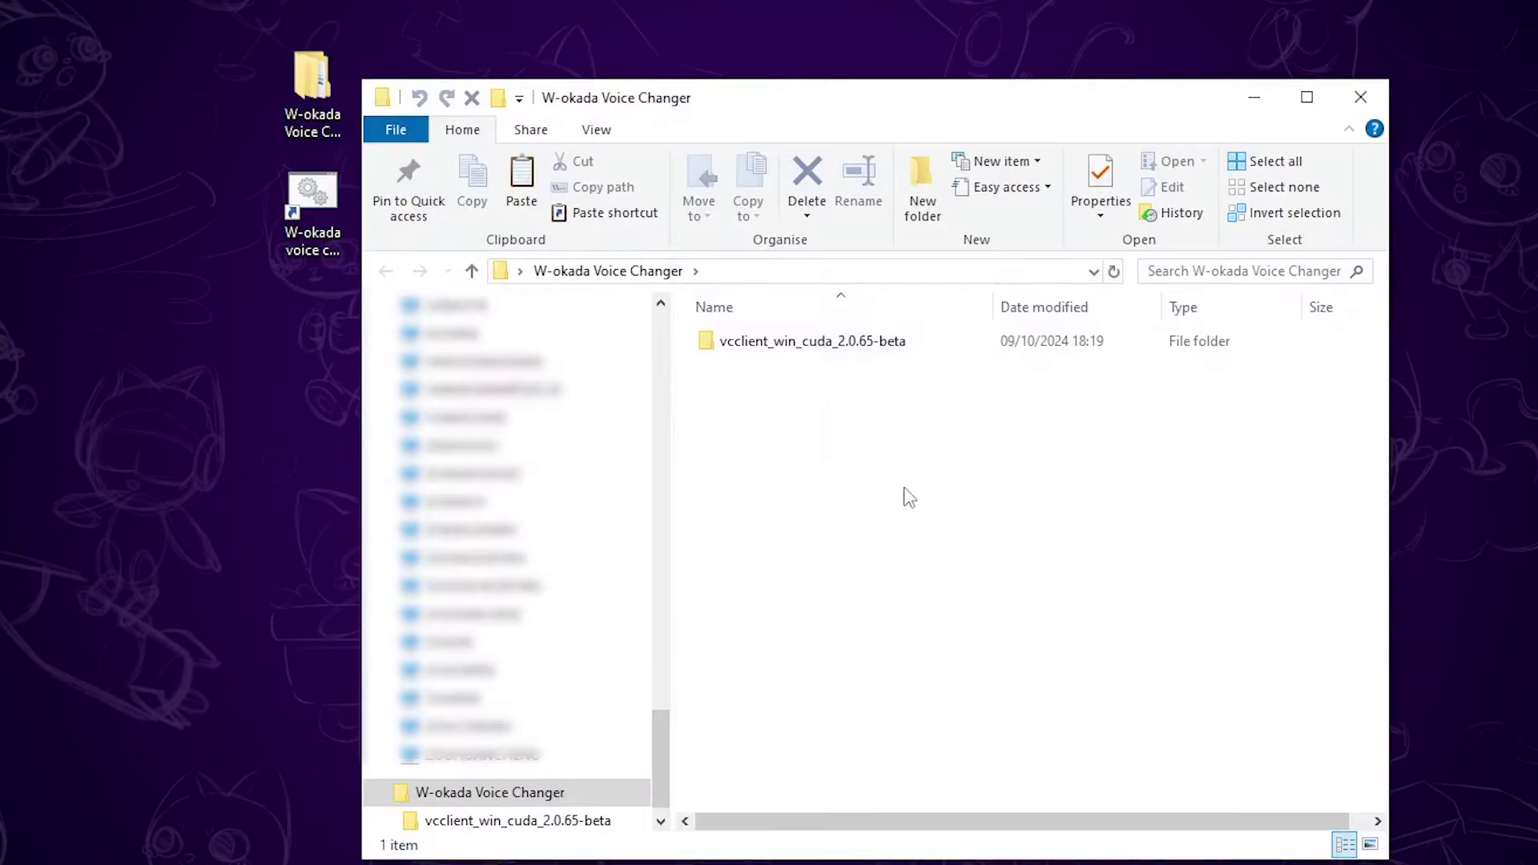
{"action": "right_click", "coordinate": [825, 414]}
{"action": "left_click", "coordinate": [880, 572]}
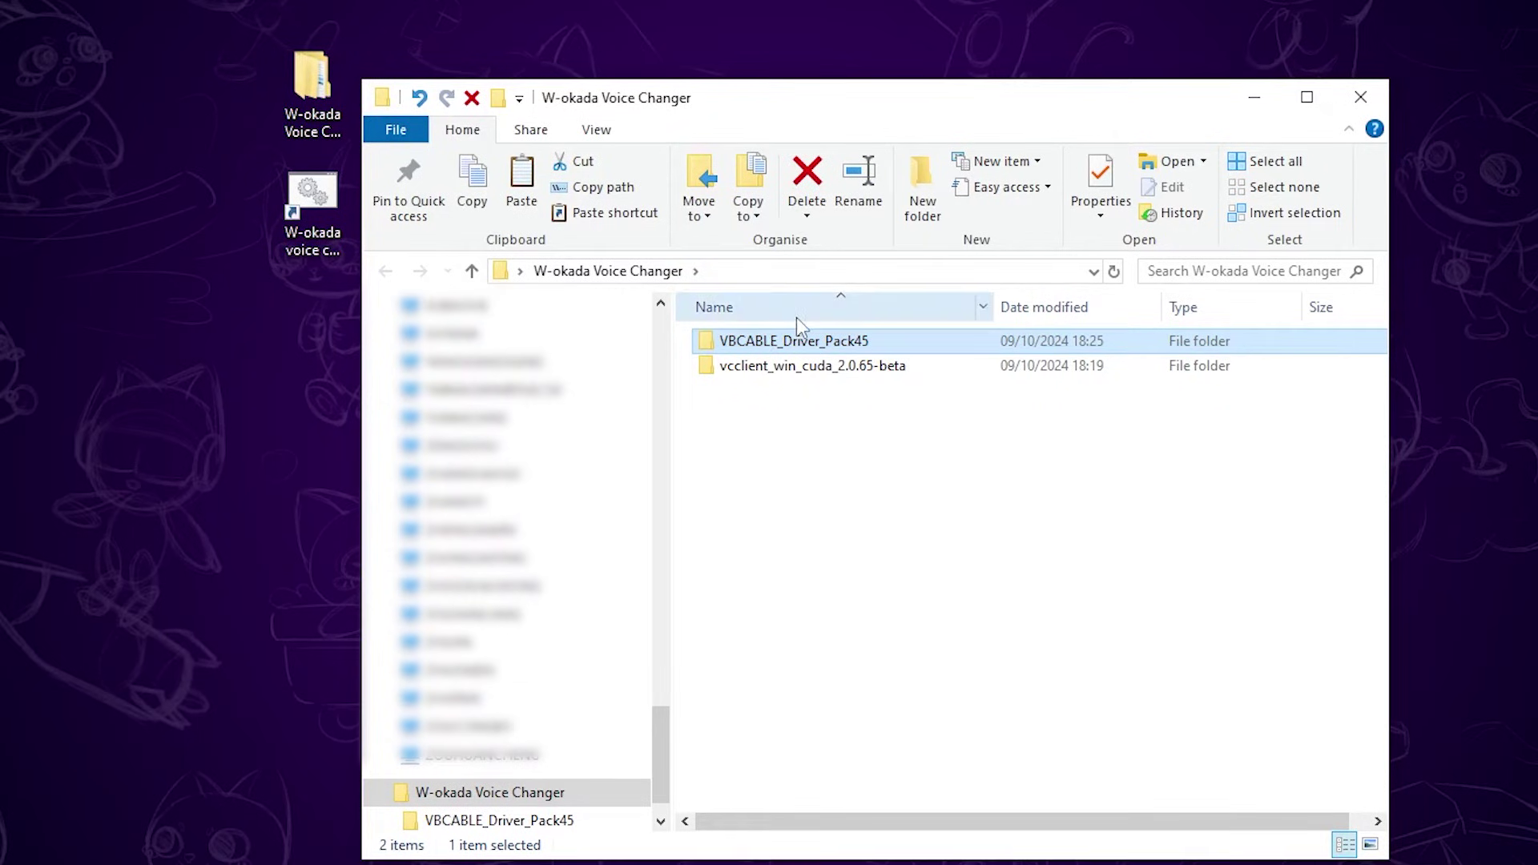
Run VBCABLE_Setup_x64 from the driver folder as administrator
{"action": "double_click", "coordinate": [793, 344]}
{"action": "scroll", "coordinate": [852, 584], "scroll_direction": "down", "scroll_amount": 5}
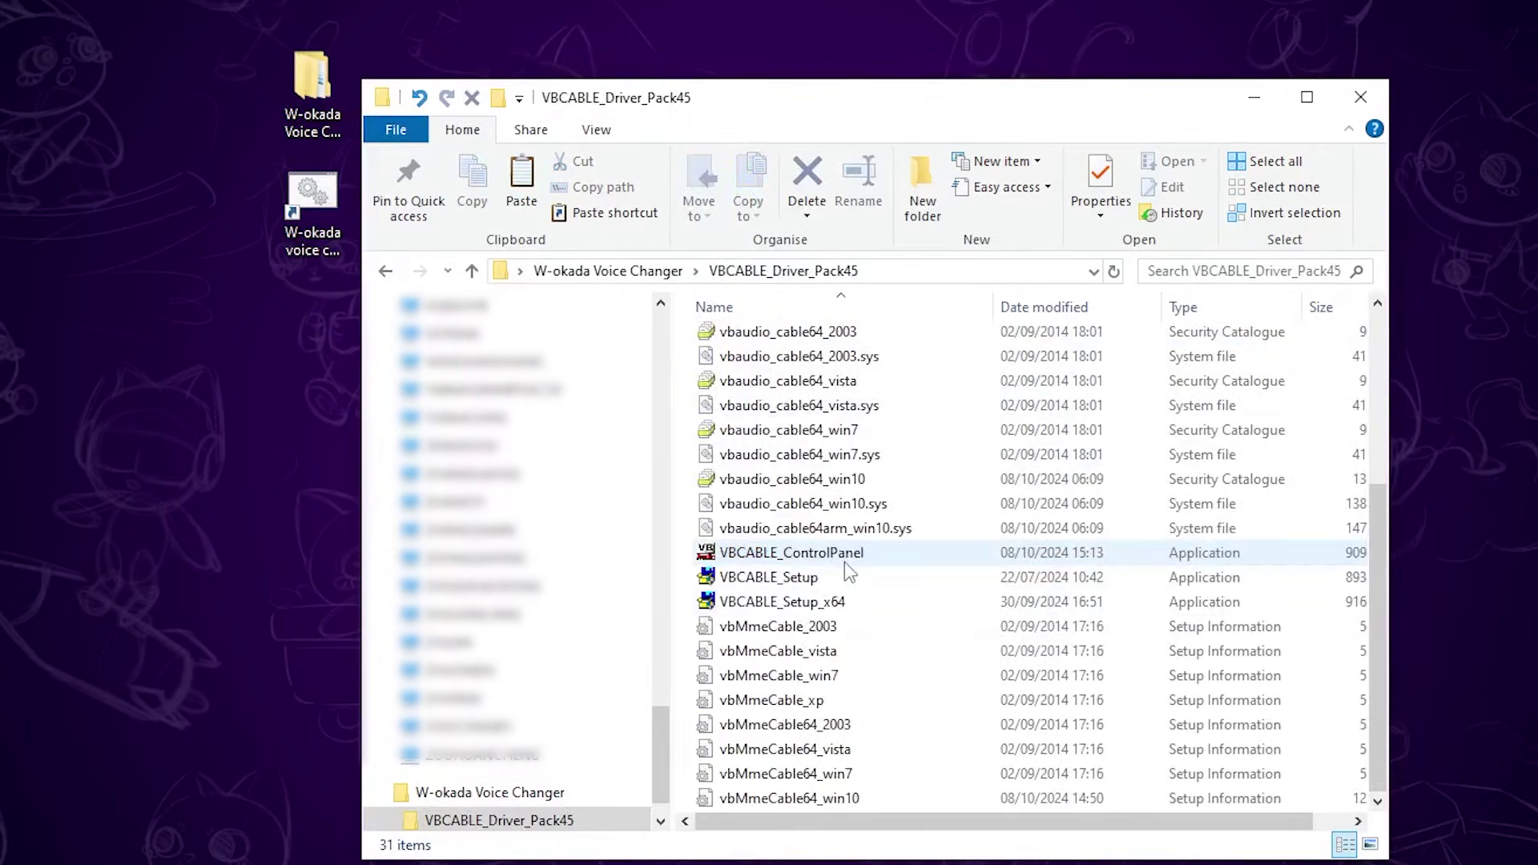
{"action": "right_click", "coordinate": [802, 602]}
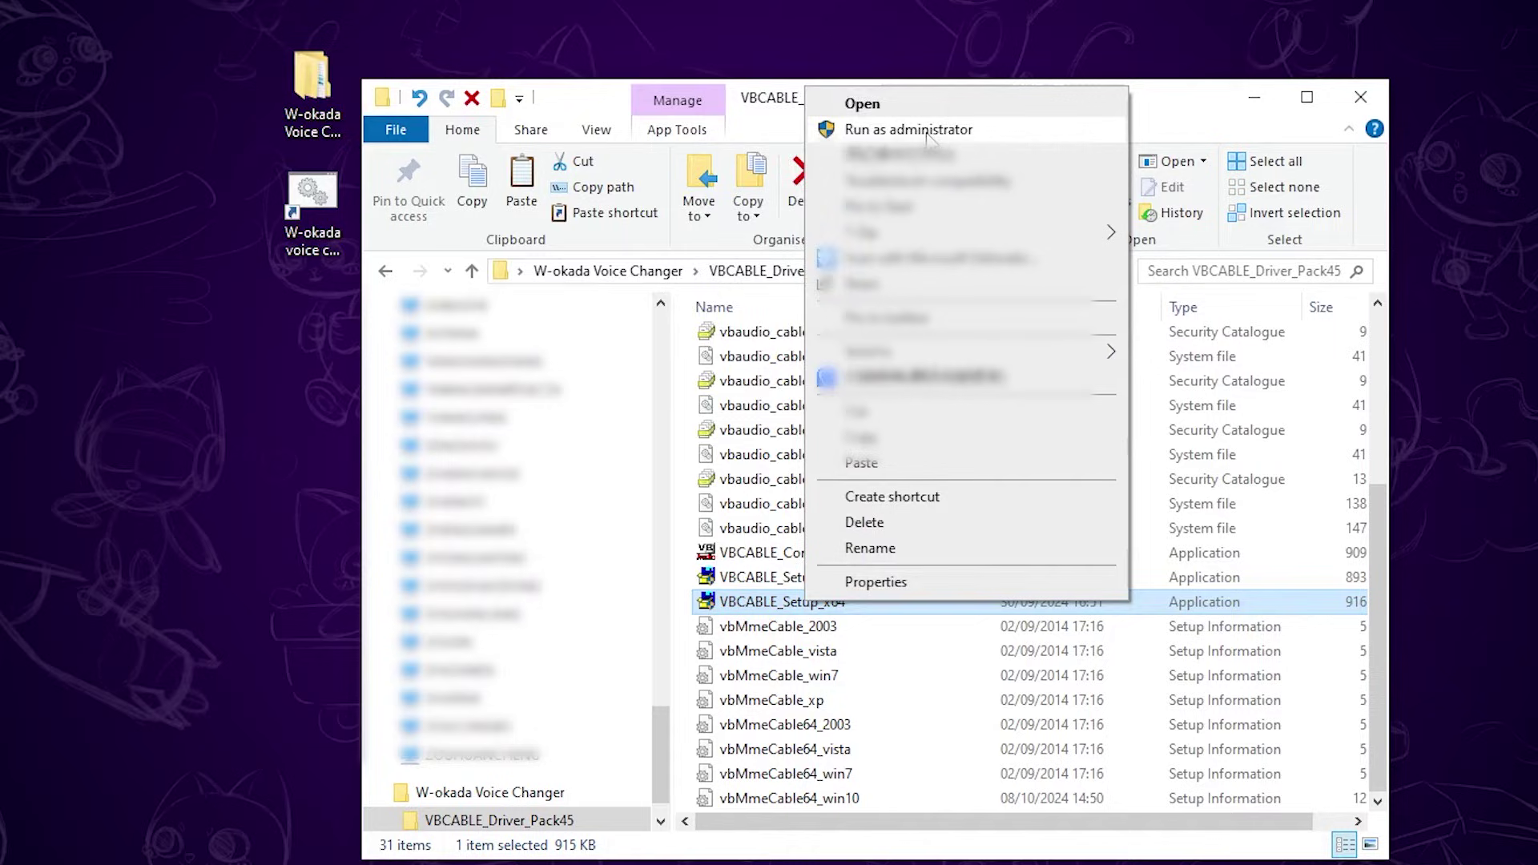
{"action": "left_click", "coordinate": [908, 131]}
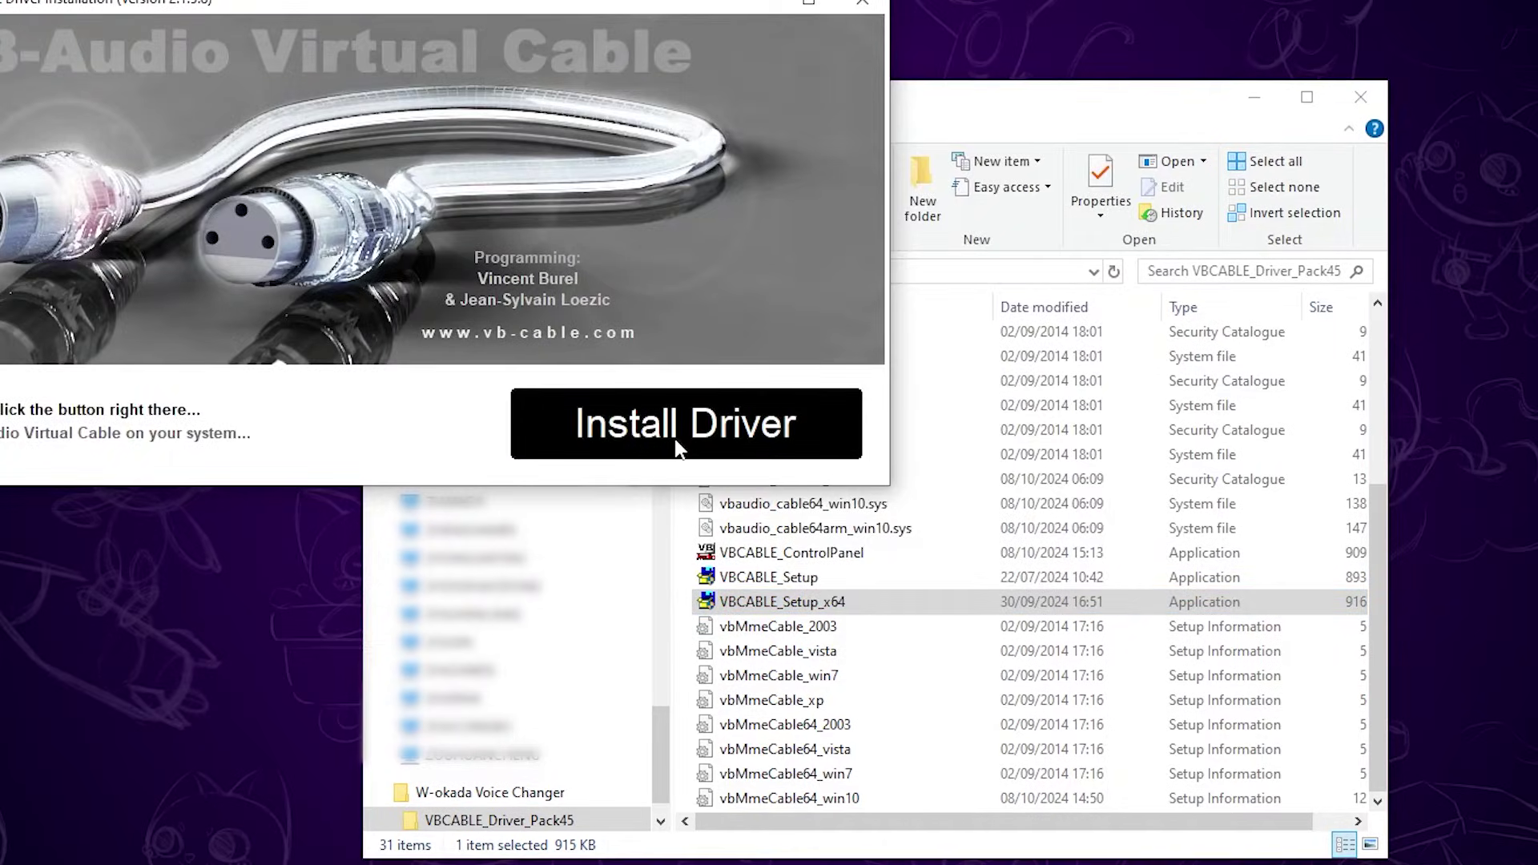
Install the VB-CABLE driver, then launch the voice changer from its desktop shortcut
{"action": "left_click", "coordinate": [677, 447]}
{"action": "left_click", "coordinate": [1253, 96]}
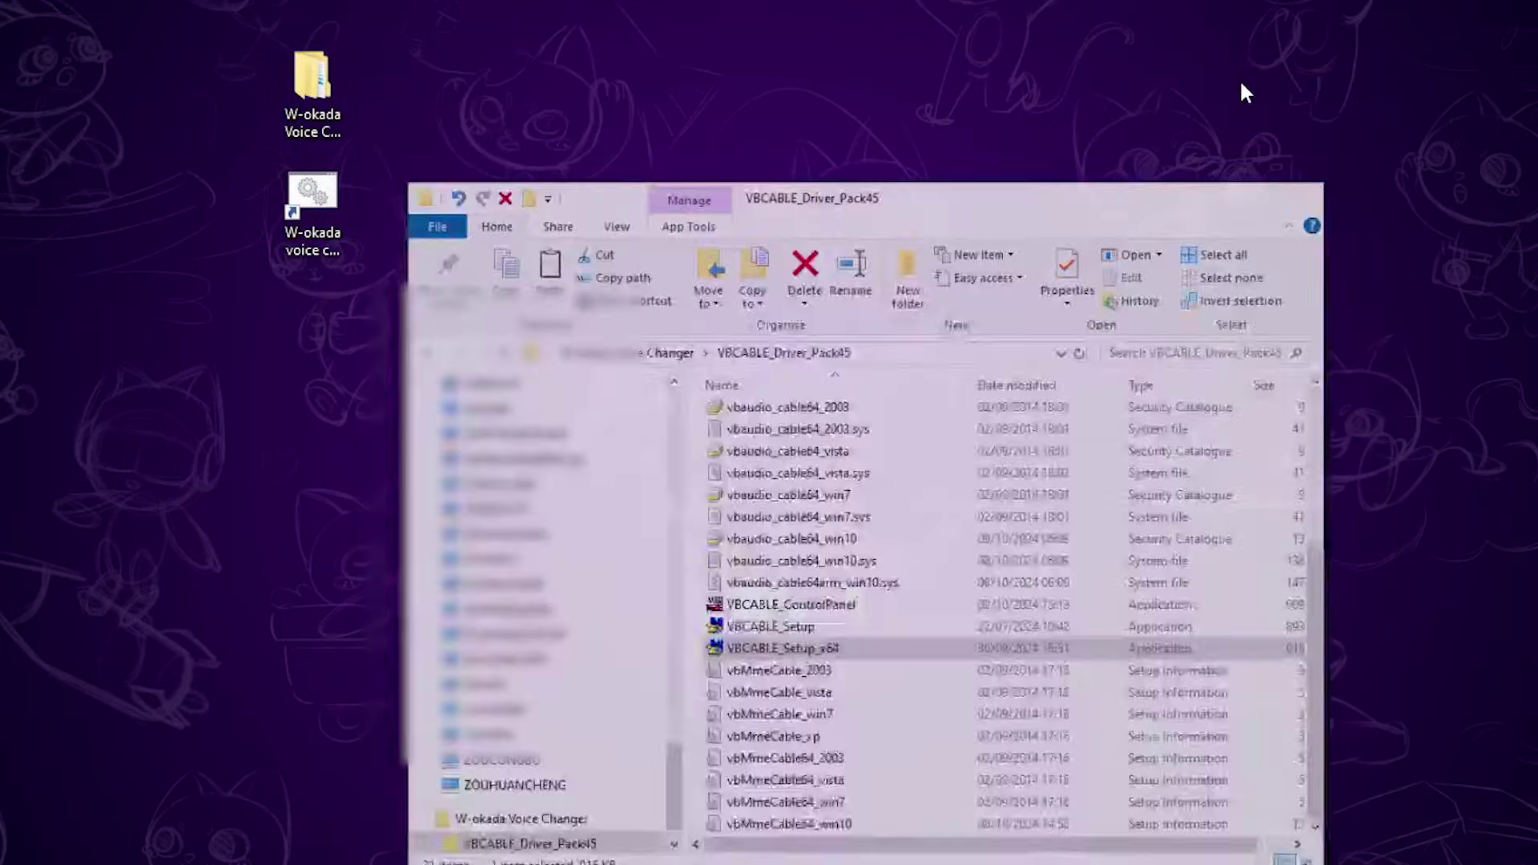
{"action": "double_click", "coordinate": [342, 244]}
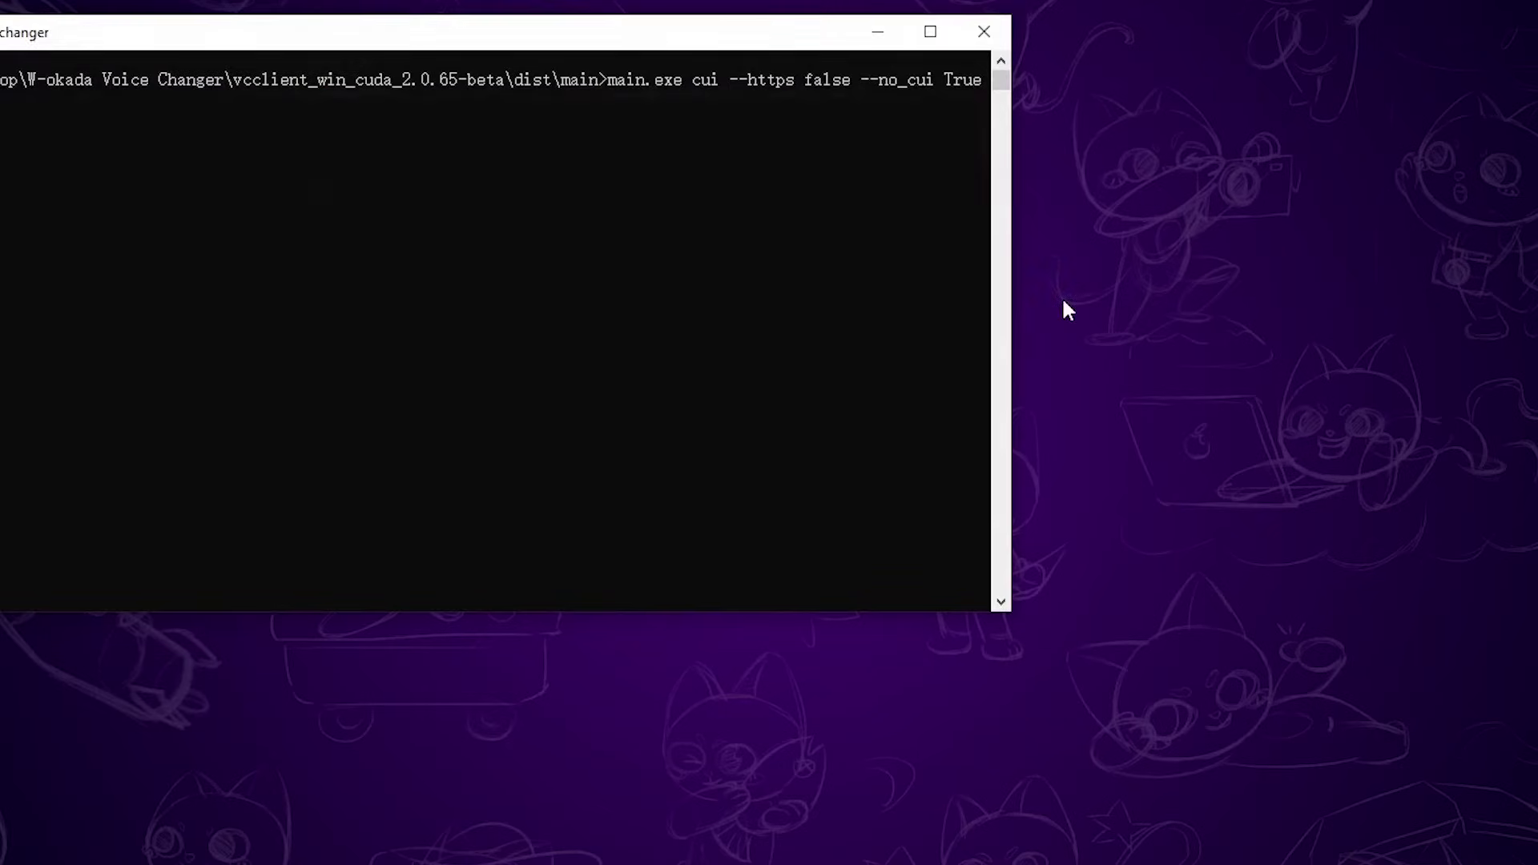
{"action": "mouse_move", "coordinate": [603, 56]}
{"action": "left_mouse_down"}
{"action": "mouse_move", "coordinate": [796, 69]}
{"action": "mouse_move", "coordinate": [1121, 172]}
{"action": "left_mouse_up"}
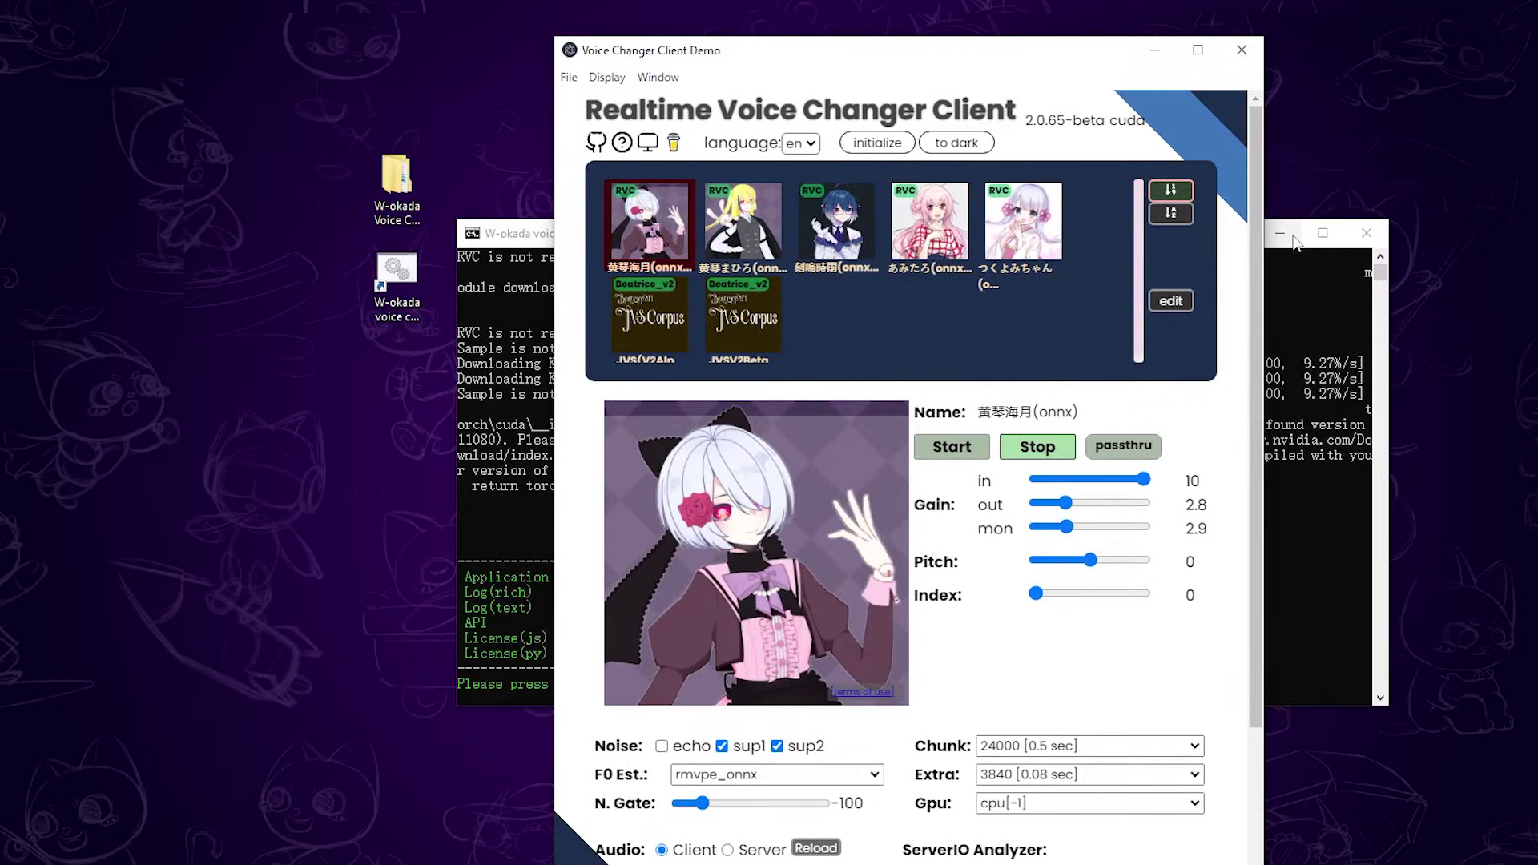
Set input to Realtek Microphone, output to CABLE Input, and monitor to Realtek Earphone
{"action": "left_click", "coordinate": [1275, 231]}
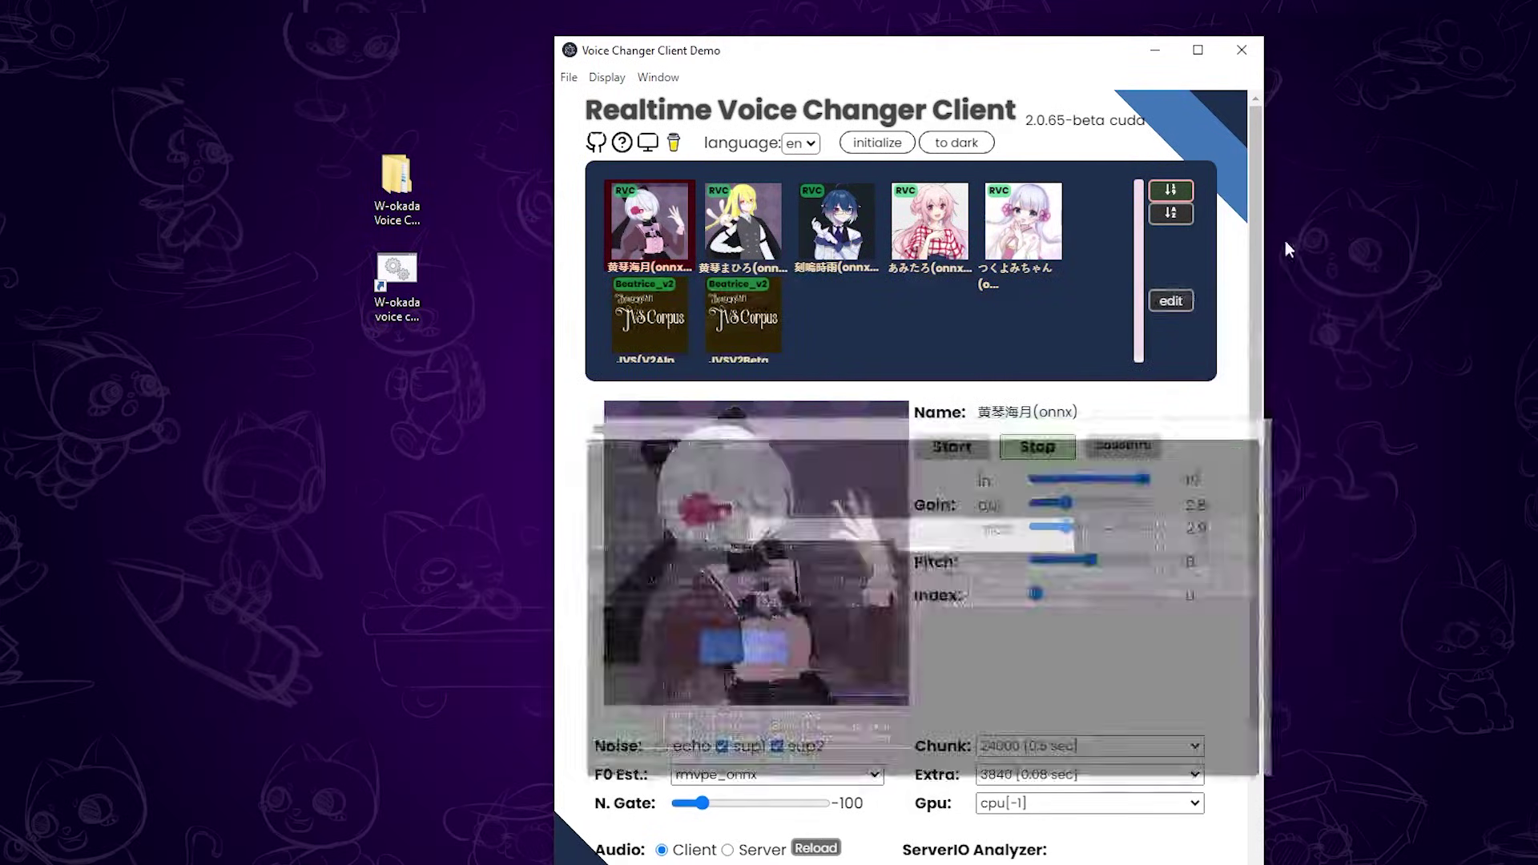
{"action": "left_click_drag", "start_coordinate": [987, 63], "coordinate": [988, 33]}
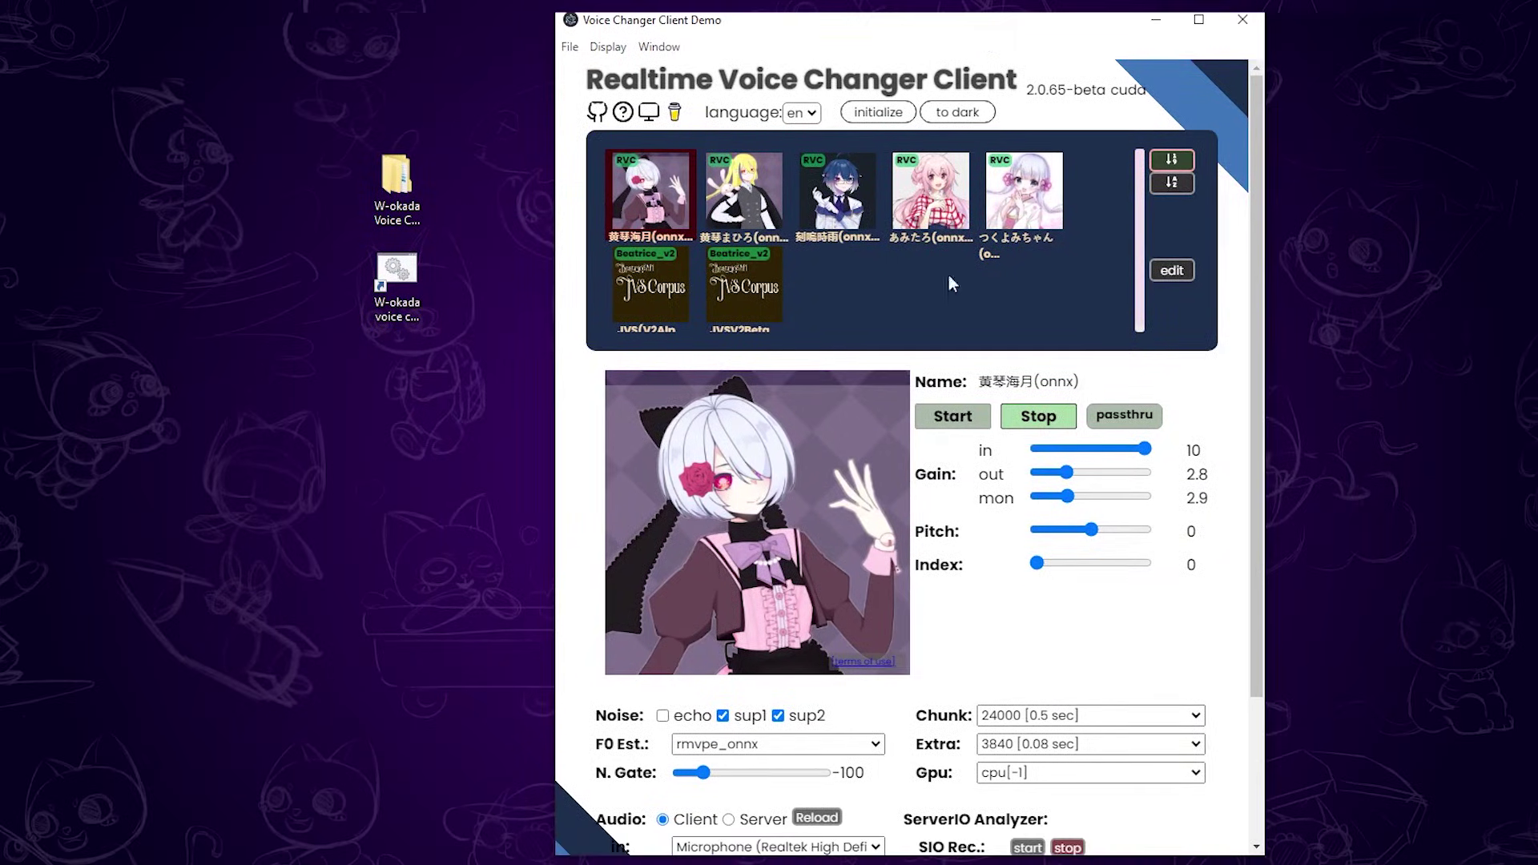
{"action": "scroll", "coordinate": [830, 577], "scroll_direction": "down", "scroll_amount": 3}
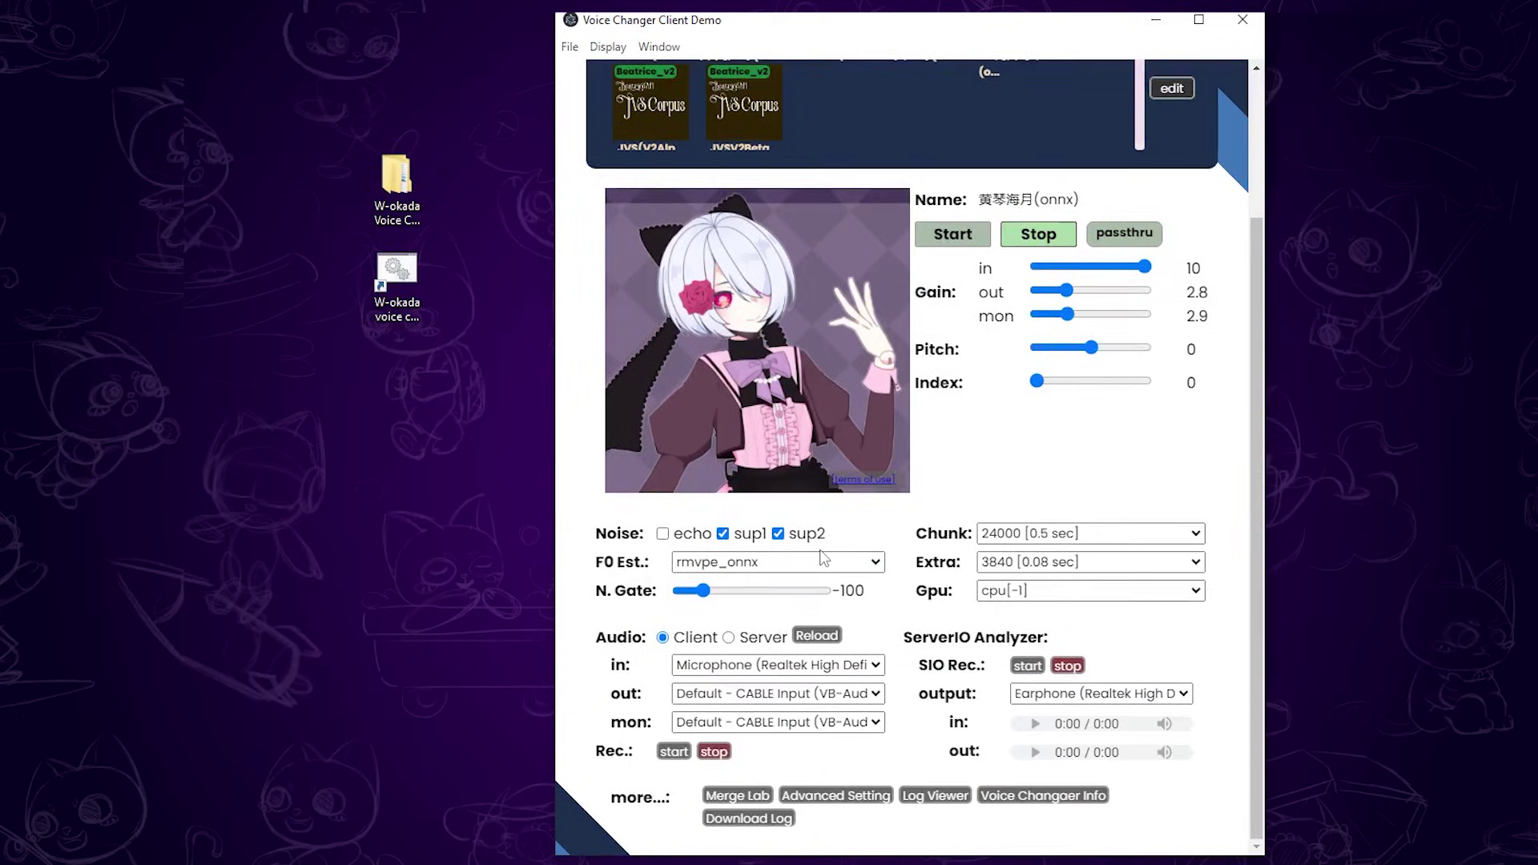
{"action": "left_click", "coordinate": [799, 667]}
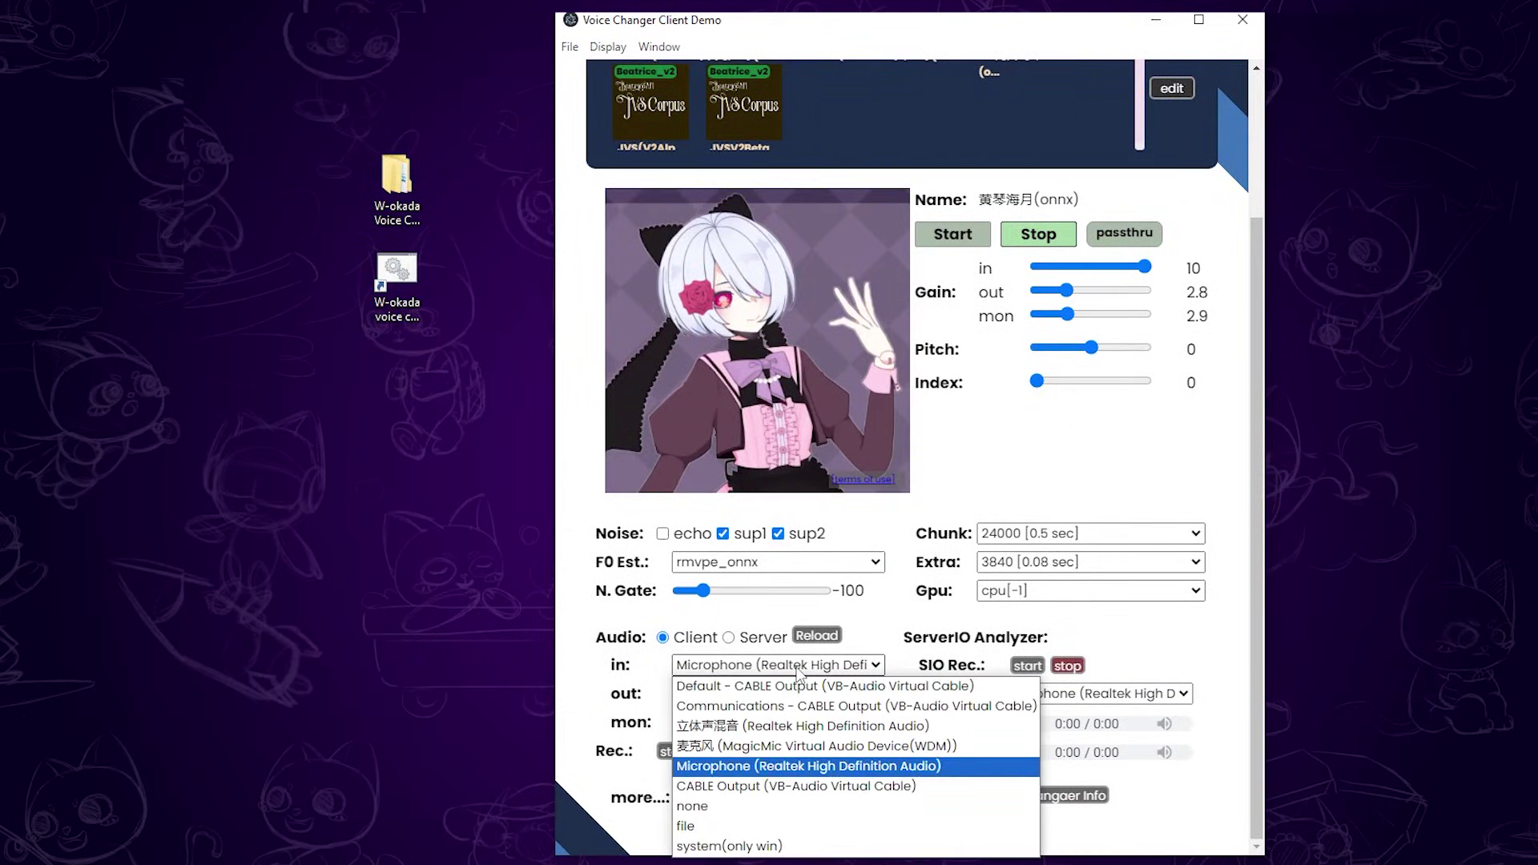
{"action": "left_click", "coordinate": [798, 768]}
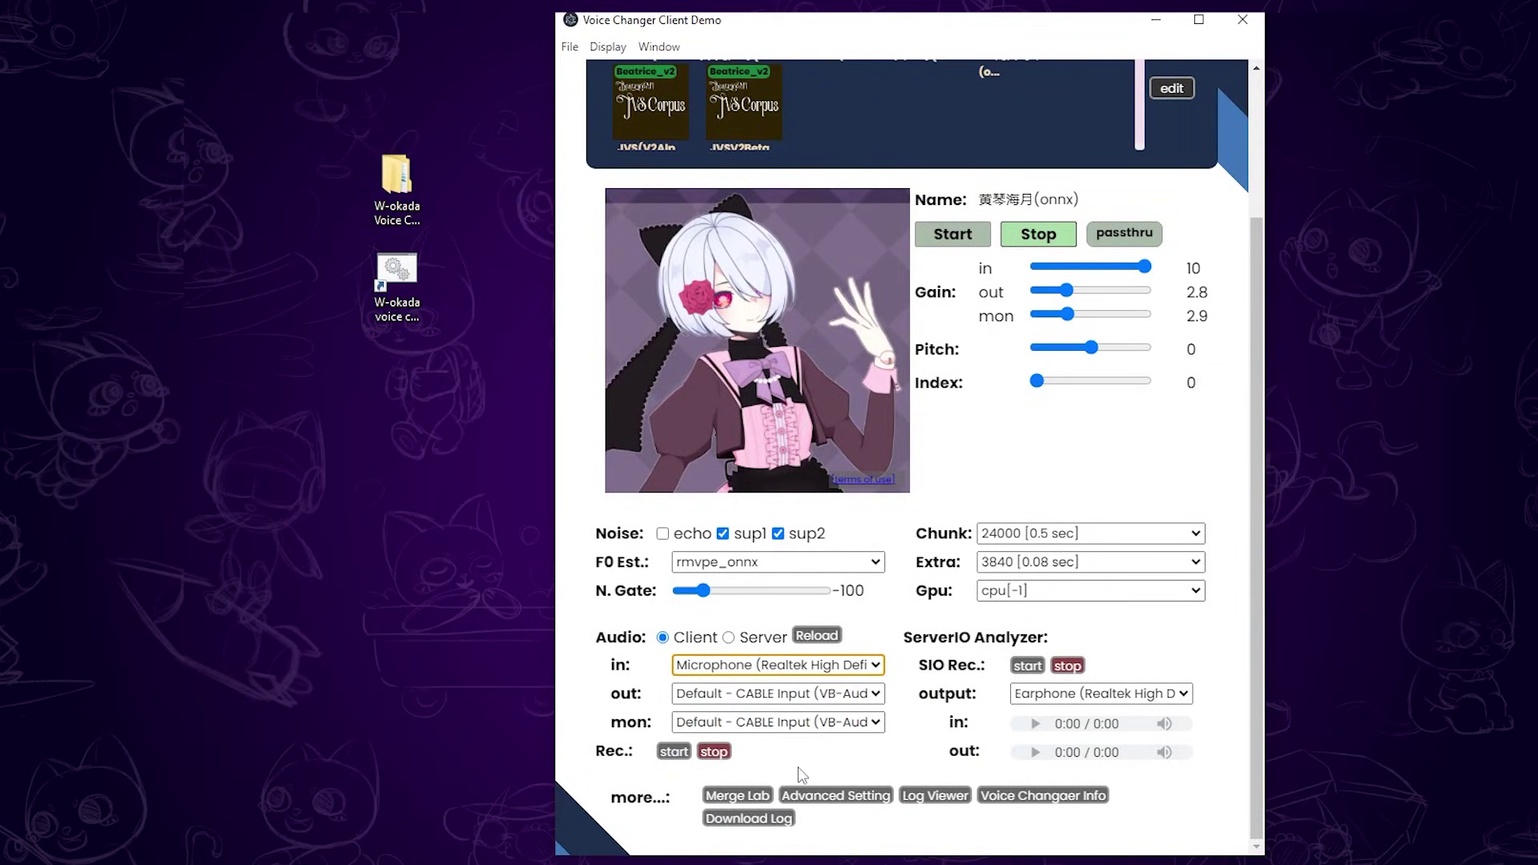
{"action": "left_click", "coordinate": [829, 700]}
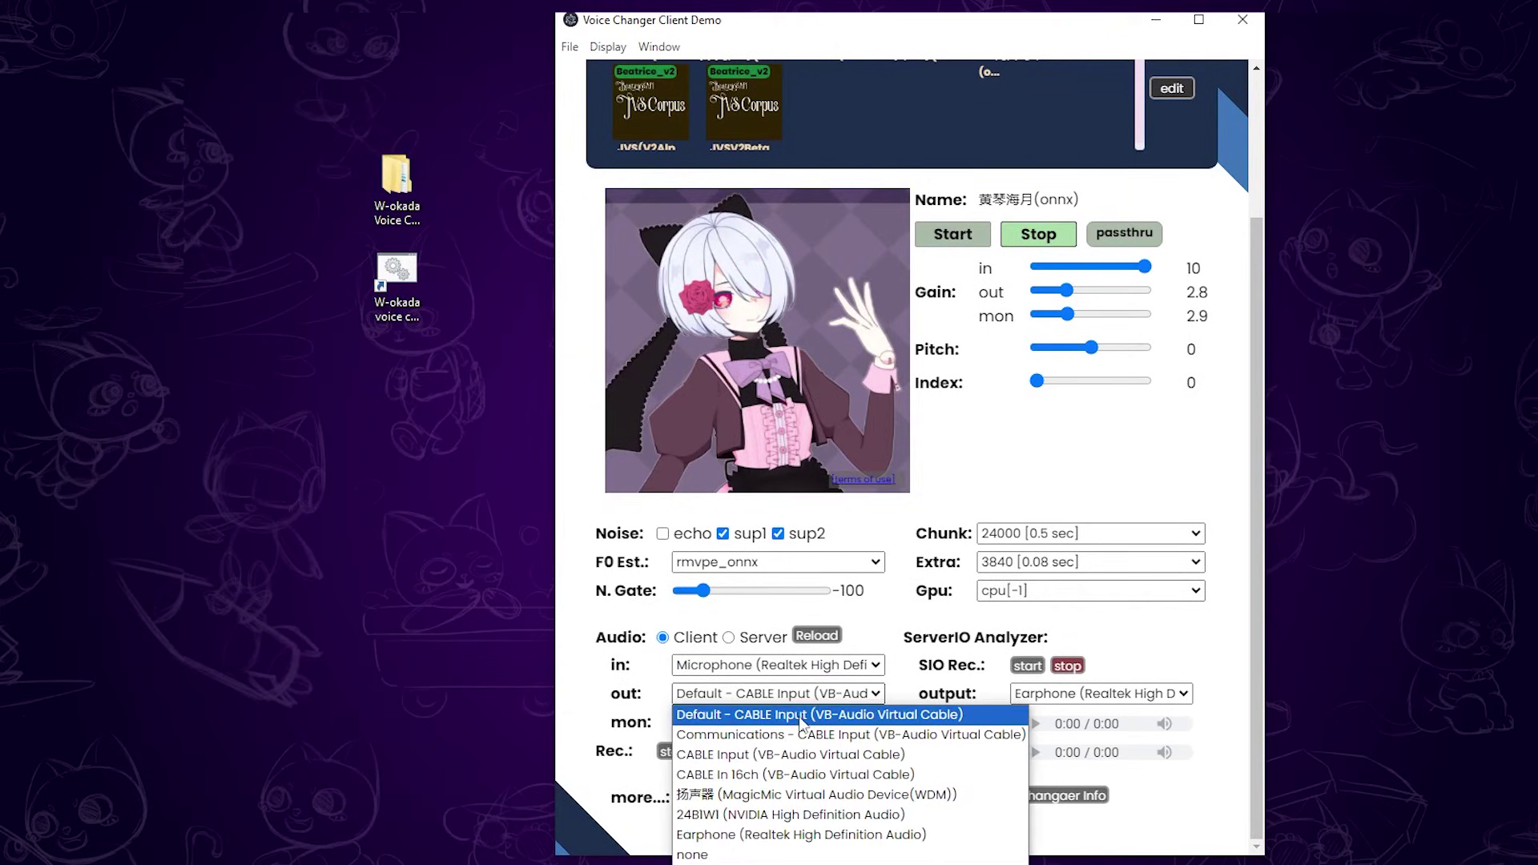
{"action": "left_click", "coordinate": [801, 716]}
{"action": "scroll", "coordinate": [770, 721], "scroll_direction": "down", "scroll_amount": 1}
{"action": "left_click", "coordinate": [767, 670]}
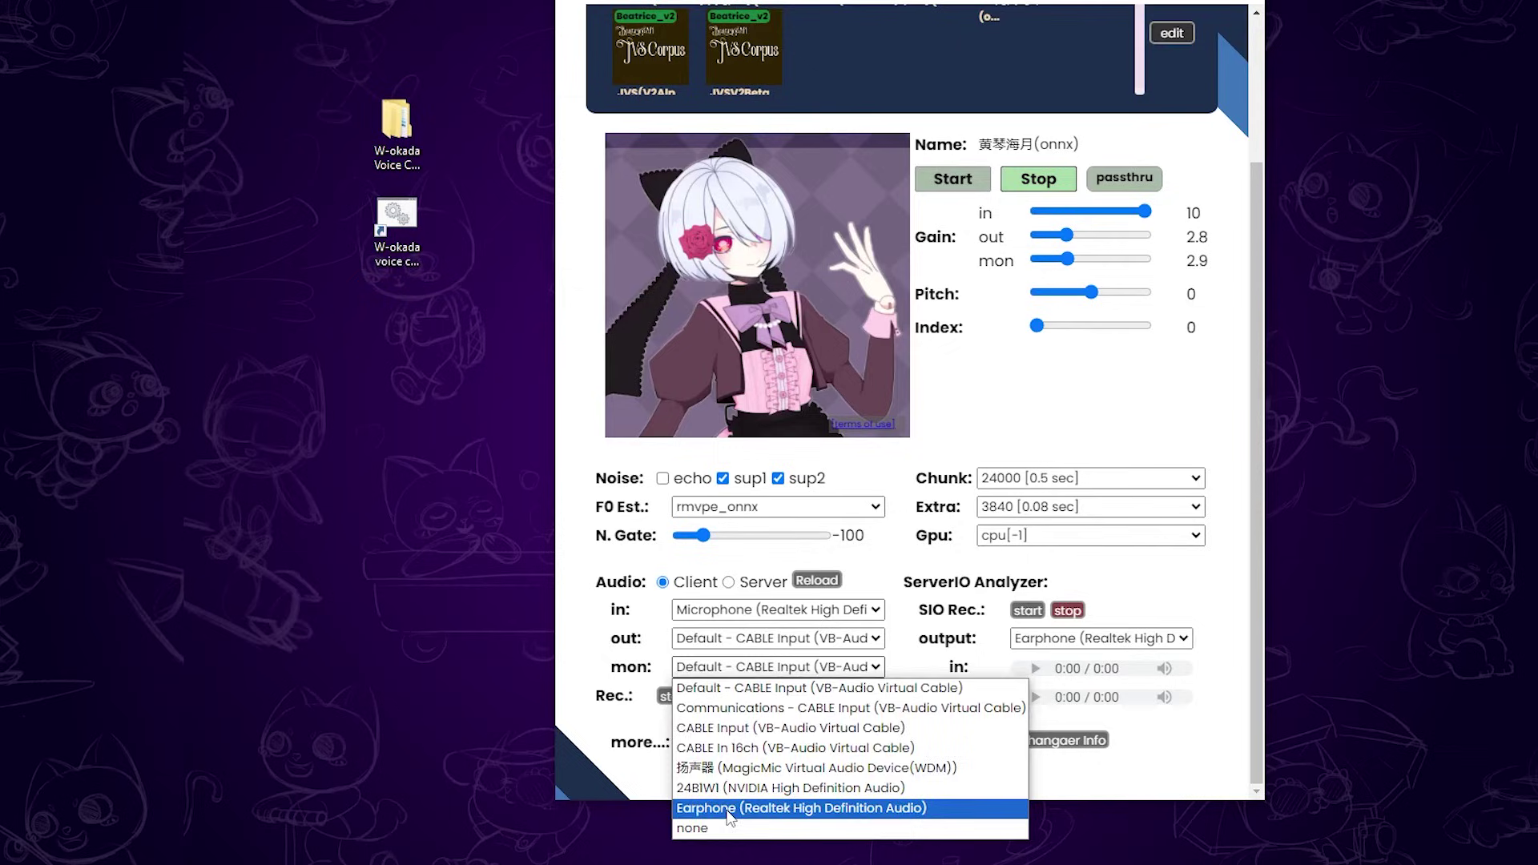
{"action": "left_click", "coordinate": [728, 813]}
{"action": "left_click", "coordinate": [793, 701]}
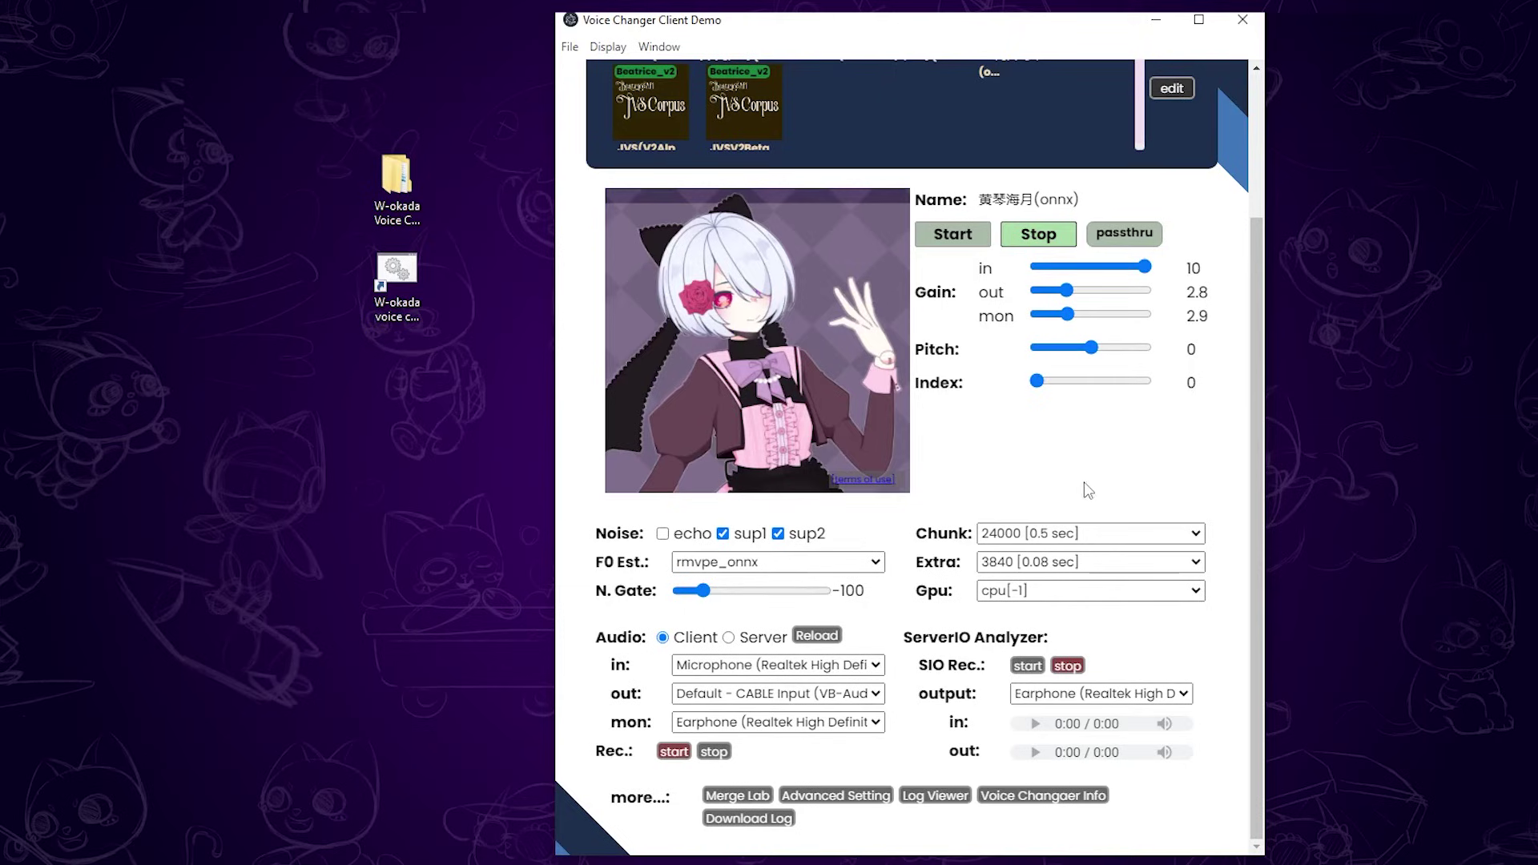
Keep chunk 24000, use NVIDIA GeForce RTX 3060[1], raise pitch to 15, and start conversion
{"action": "left_click", "coordinate": [1048, 544]}
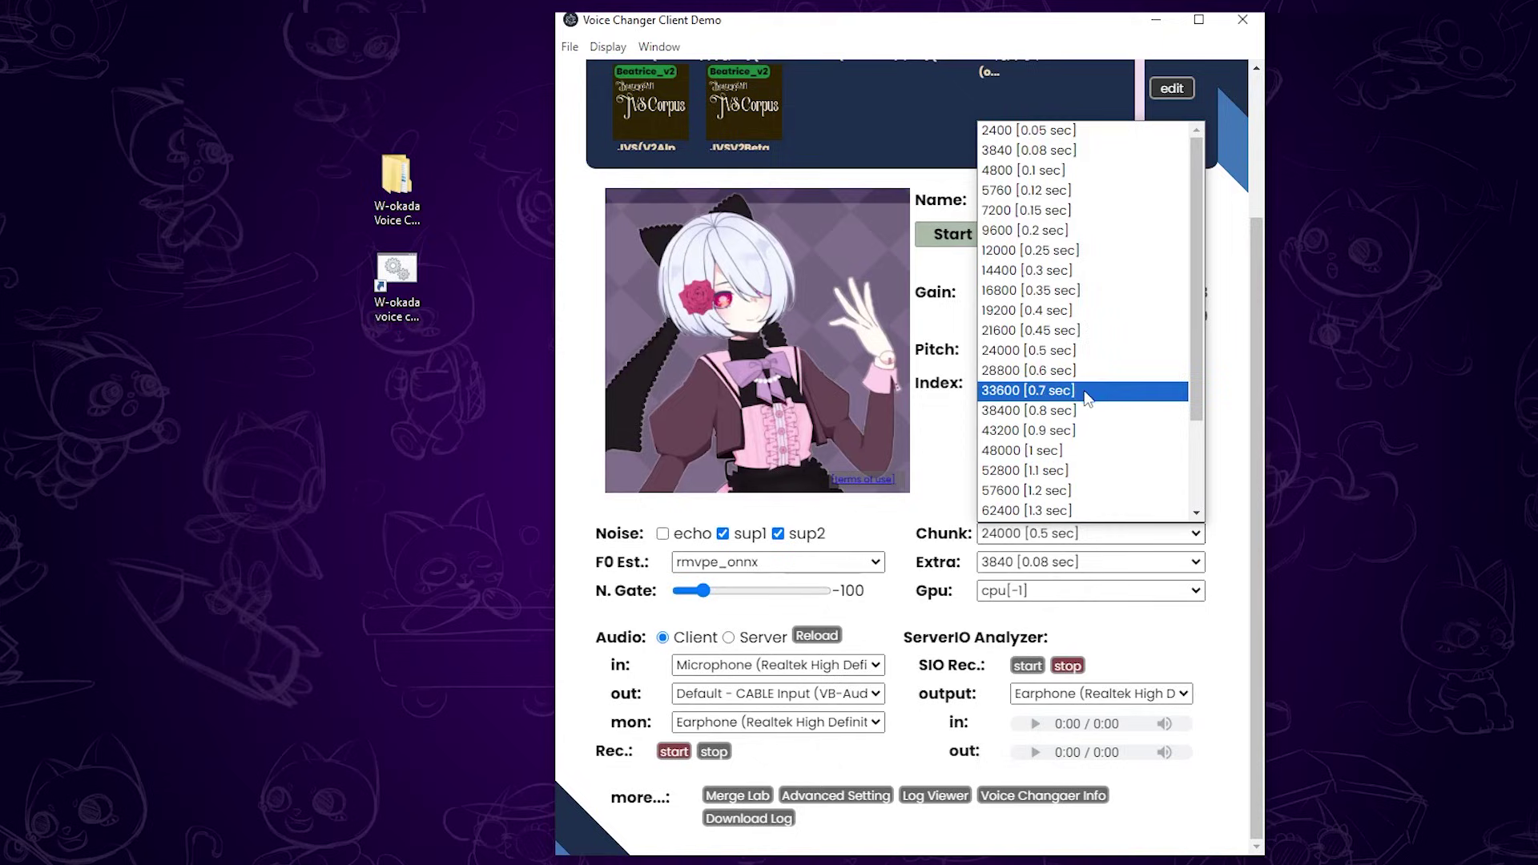
{"action": "left_click", "coordinate": [1079, 356]}
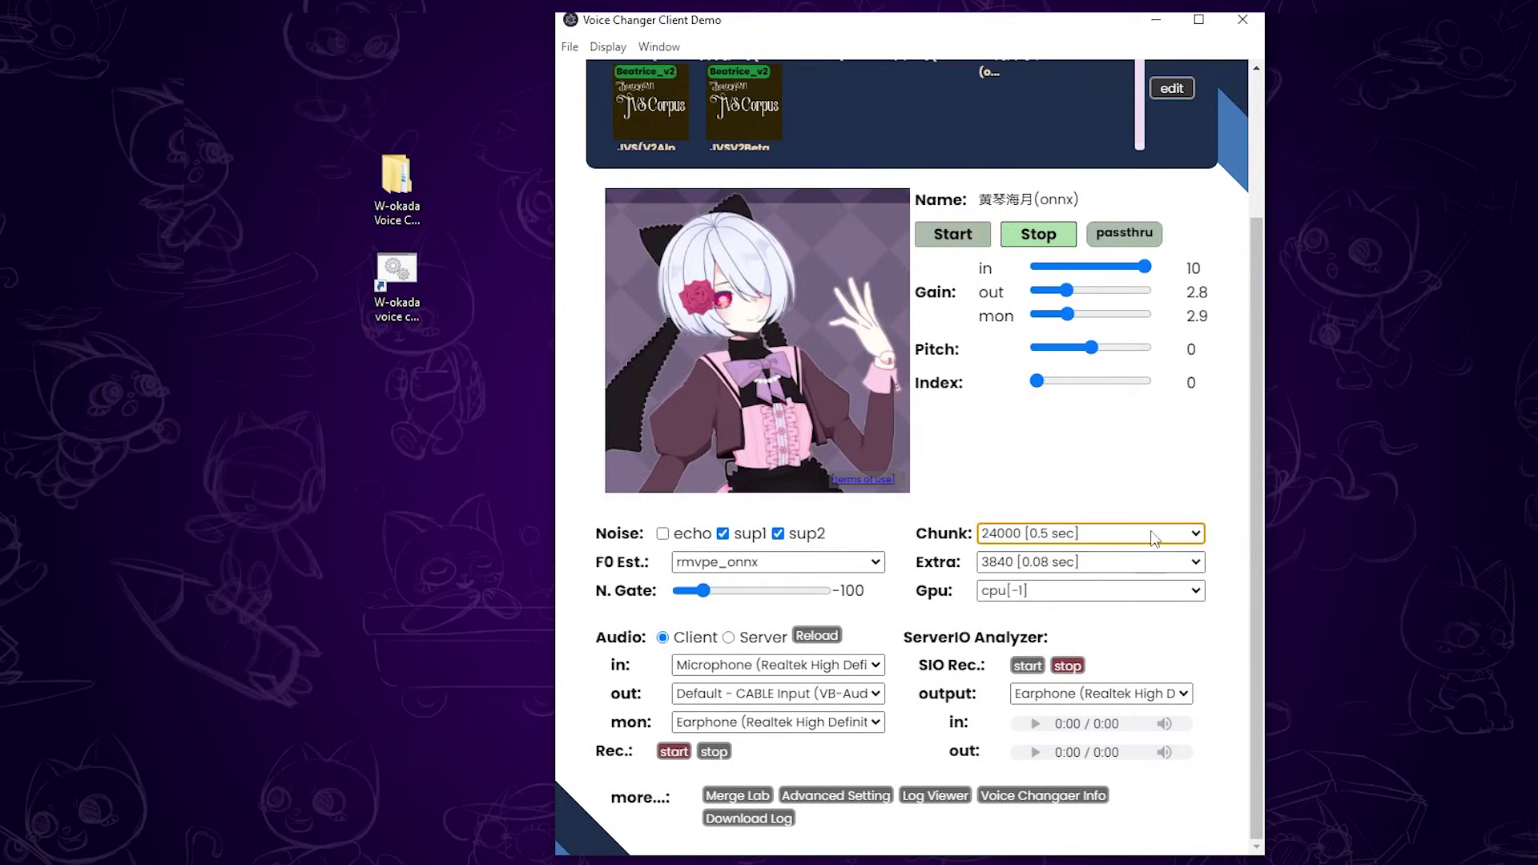
{"action": "left_click", "coordinate": [1093, 593]}
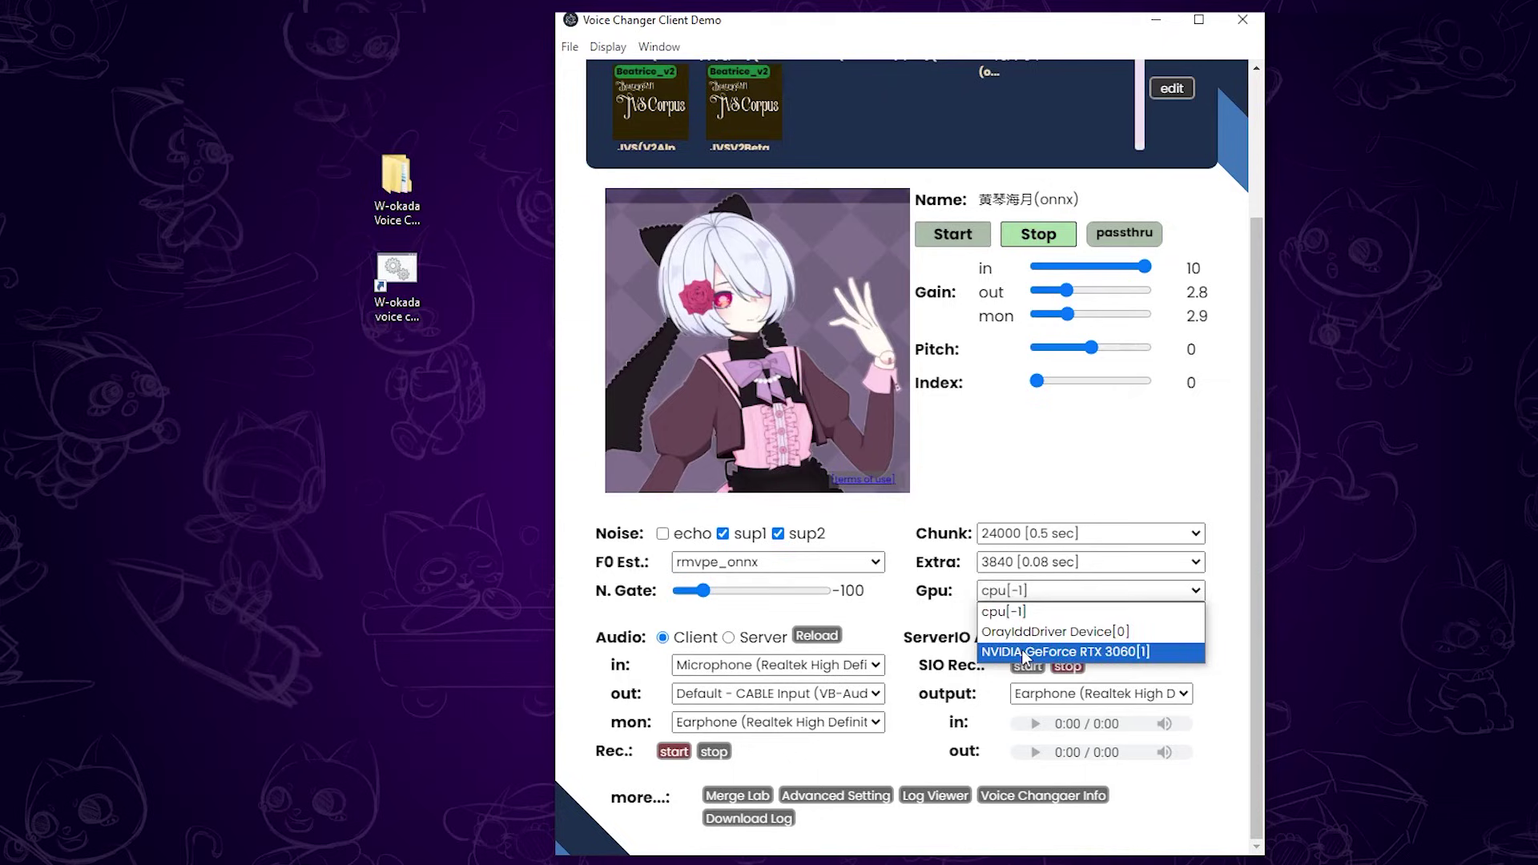
{"action": "left_click", "coordinate": [1024, 652]}
{"action": "left_click", "coordinate": [1127, 639]}
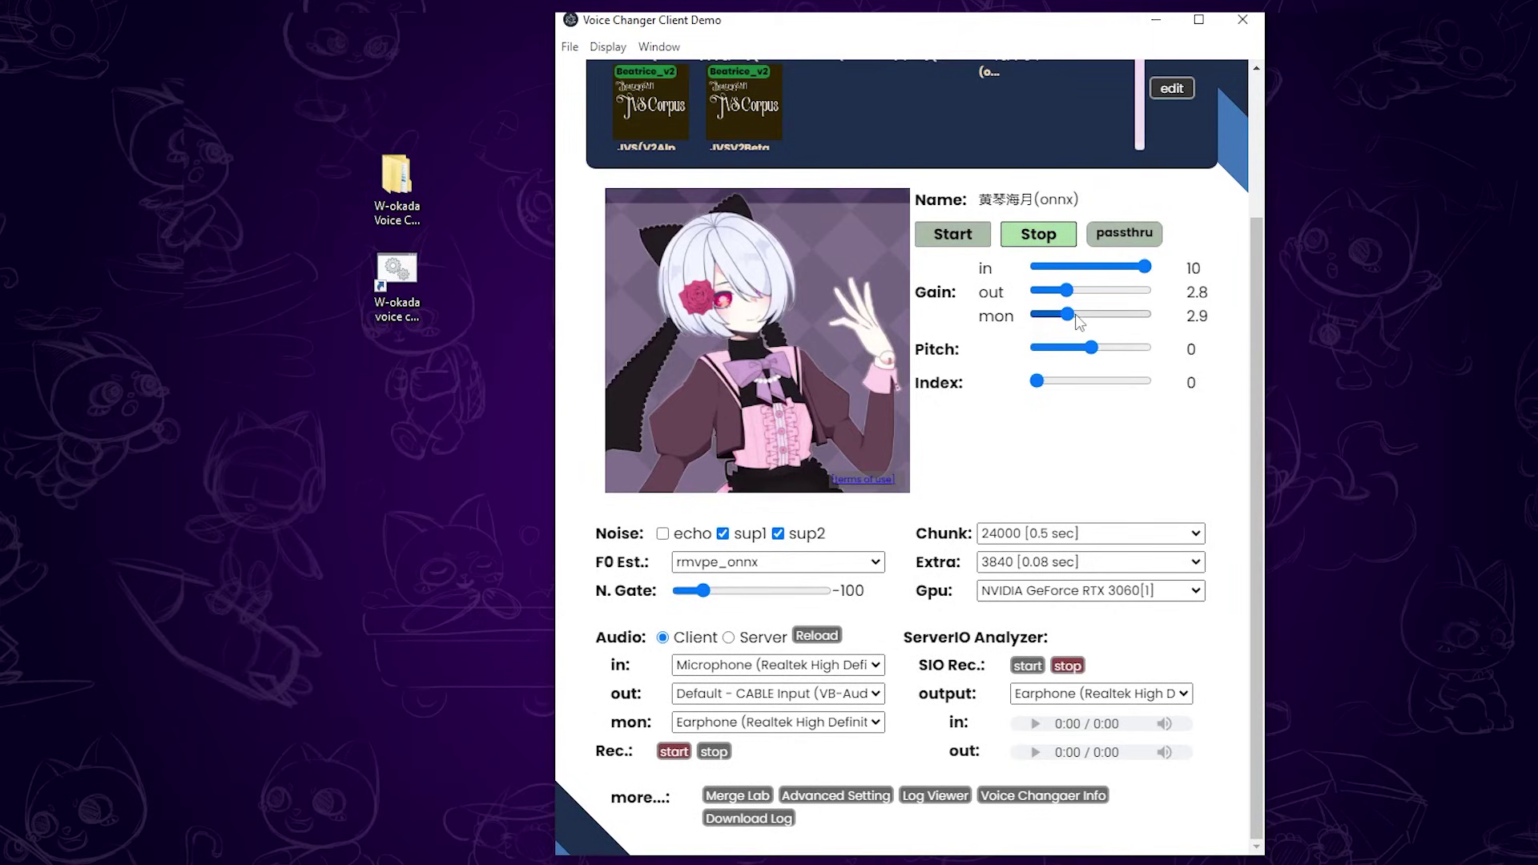
{"action": "mouse_move", "coordinate": [1095, 350]}
{"action": "left_mouse_down"}
{"action": "mouse_move", "coordinate": [1118, 361]}
{"action": "mouse_move", "coordinate": [1076, 363]}
{"action": "mouse_move", "coordinate": [1097, 363]}
{"action": "left_mouse_up"}
{"action": "scroll", "coordinate": [1018, 464], "scroll_direction": "up", "scroll_amount": 3}
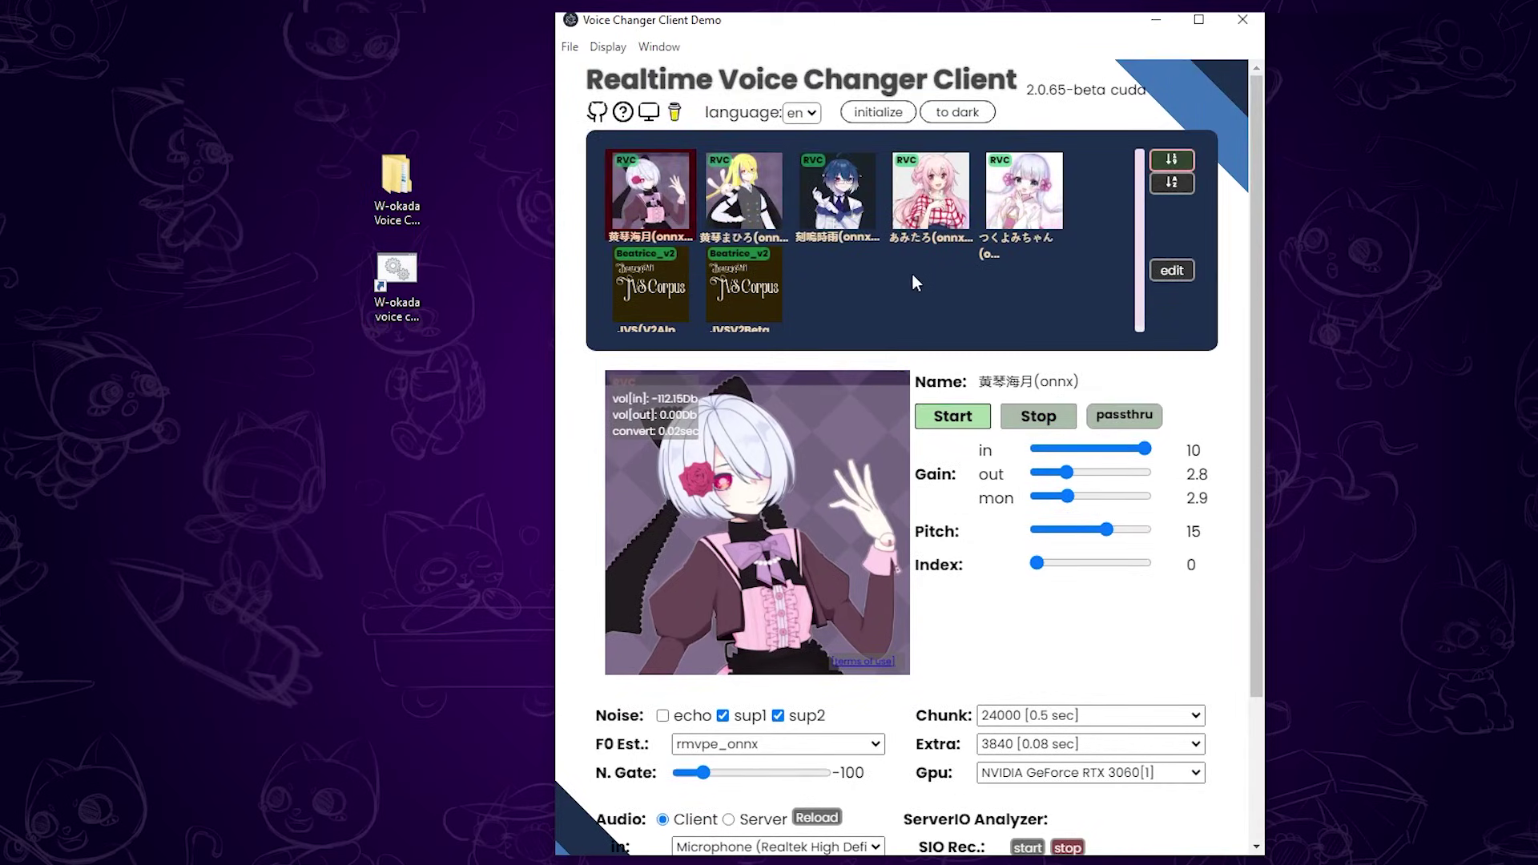
Switch from the つくよみちゃん model to the あみたろ(onnx) model tile
{"action": "left_click", "coordinate": [1004, 209]}
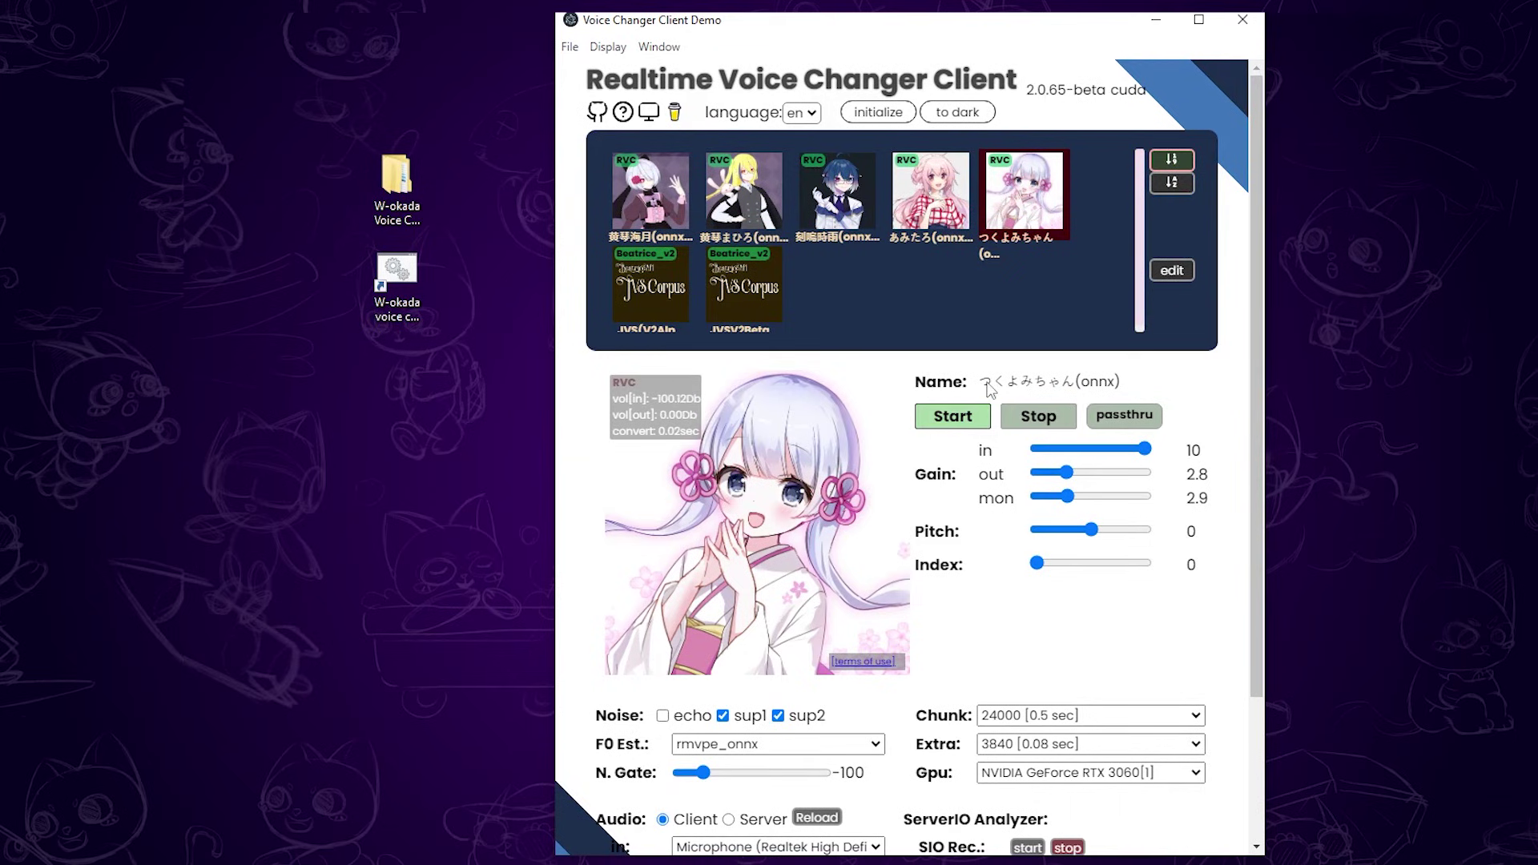
{"action": "left_click", "coordinate": [926, 225]}
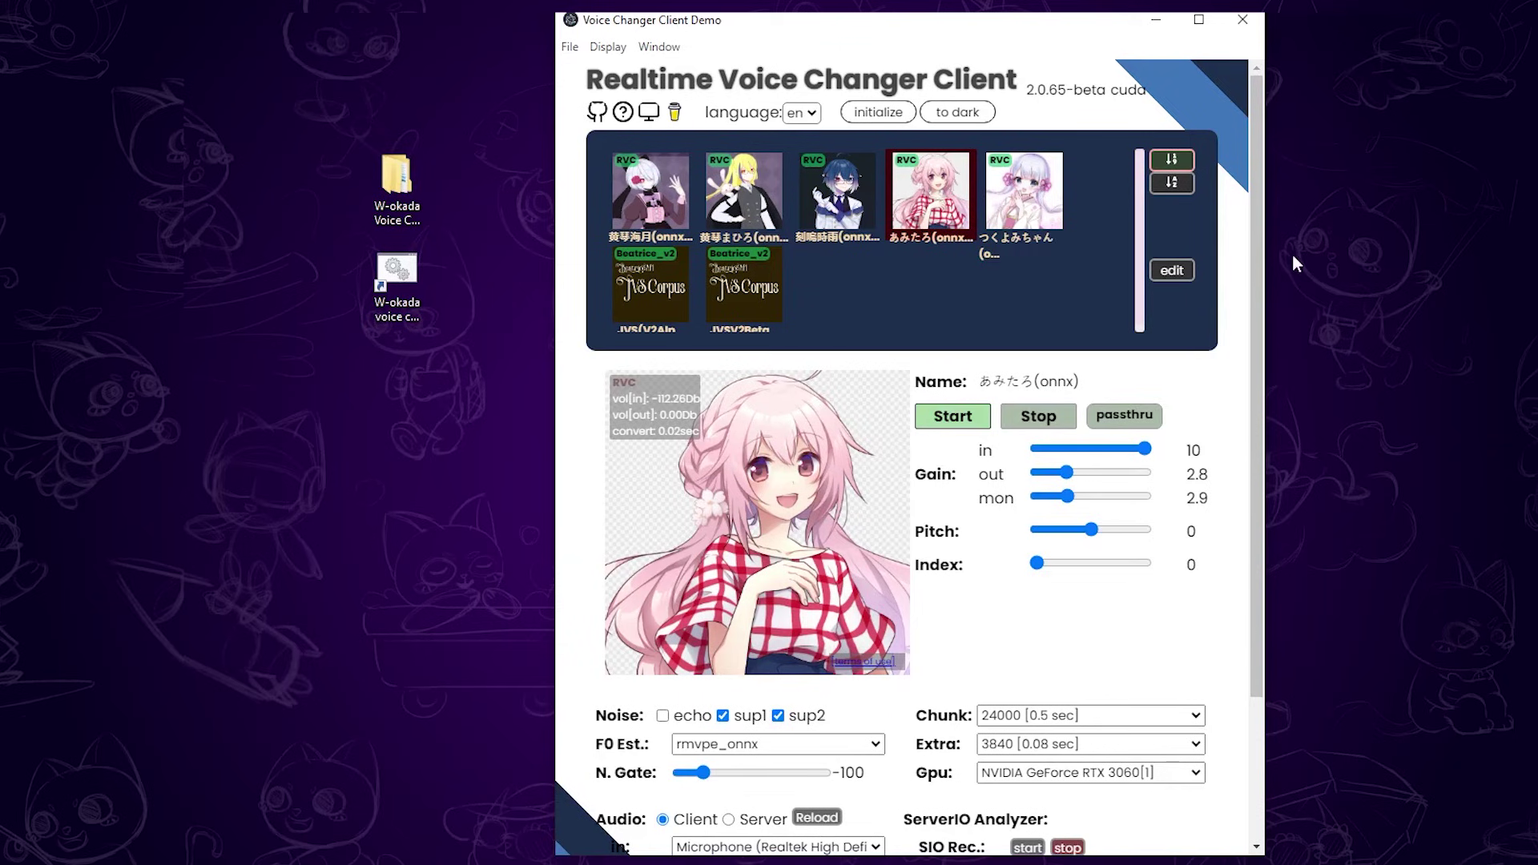
Upload the Alastor v2 .pth model and its .index file into an empty slot
{"action": "left_click", "coordinate": [1175, 271]}
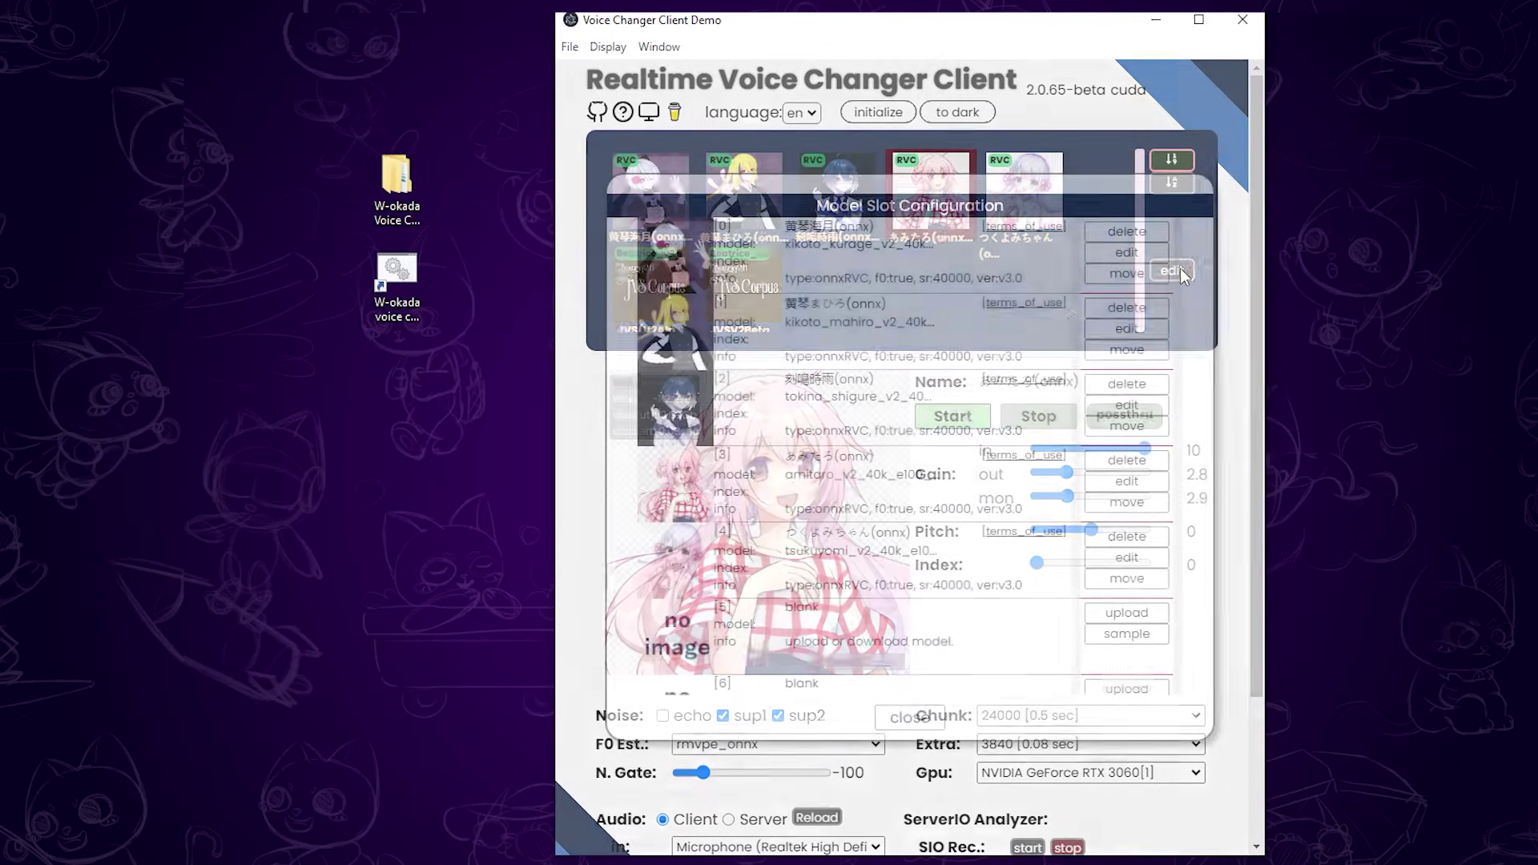
{"action": "scroll", "coordinate": [1141, 450], "scroll_direction": "down", "scroll_amount": 3}
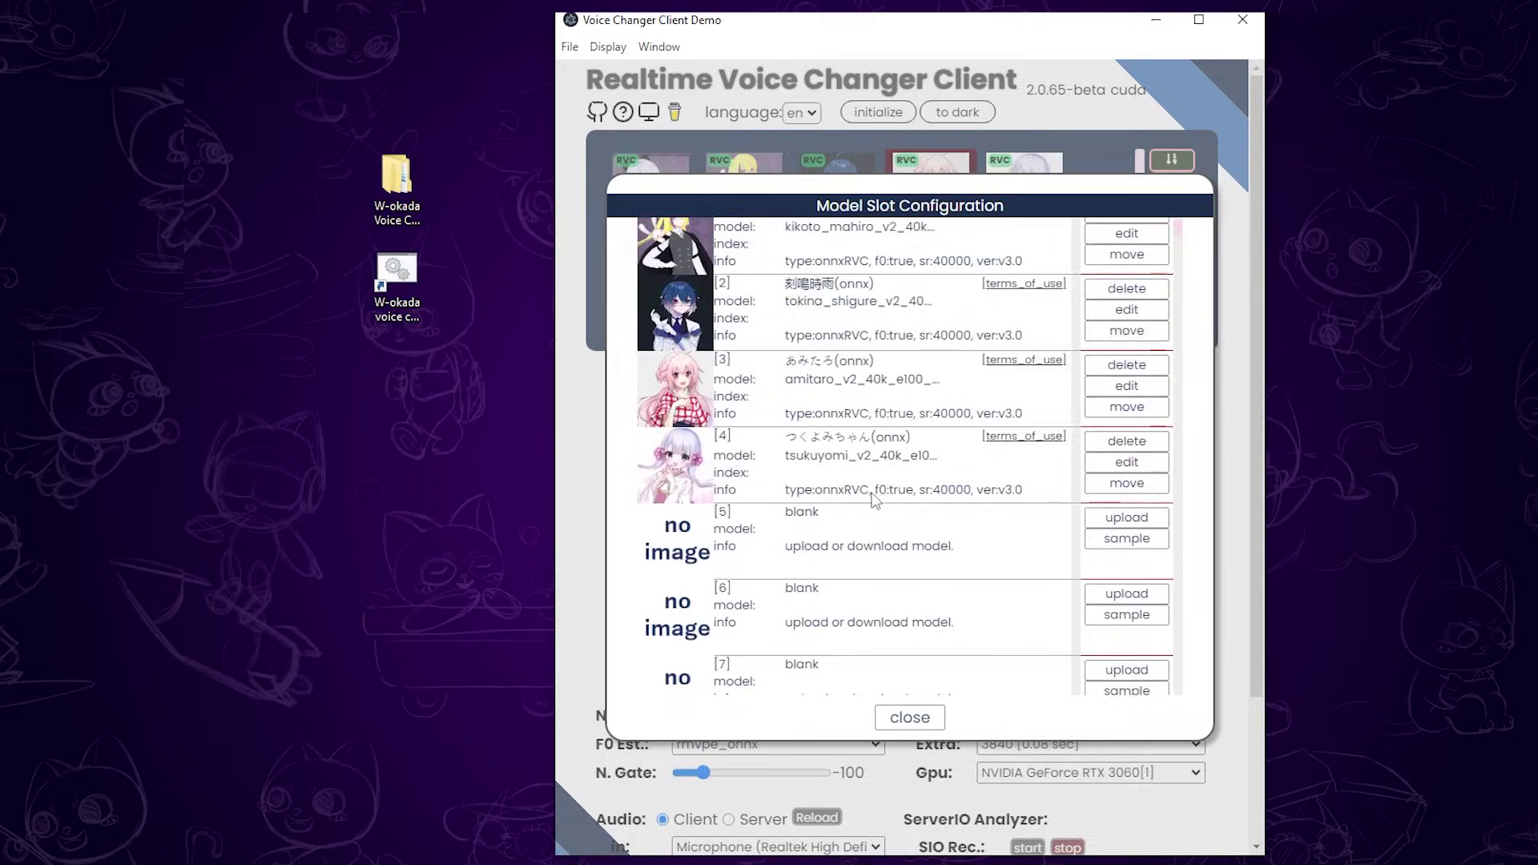
{"action": "left_click", "coordinate": [1137, 429]}
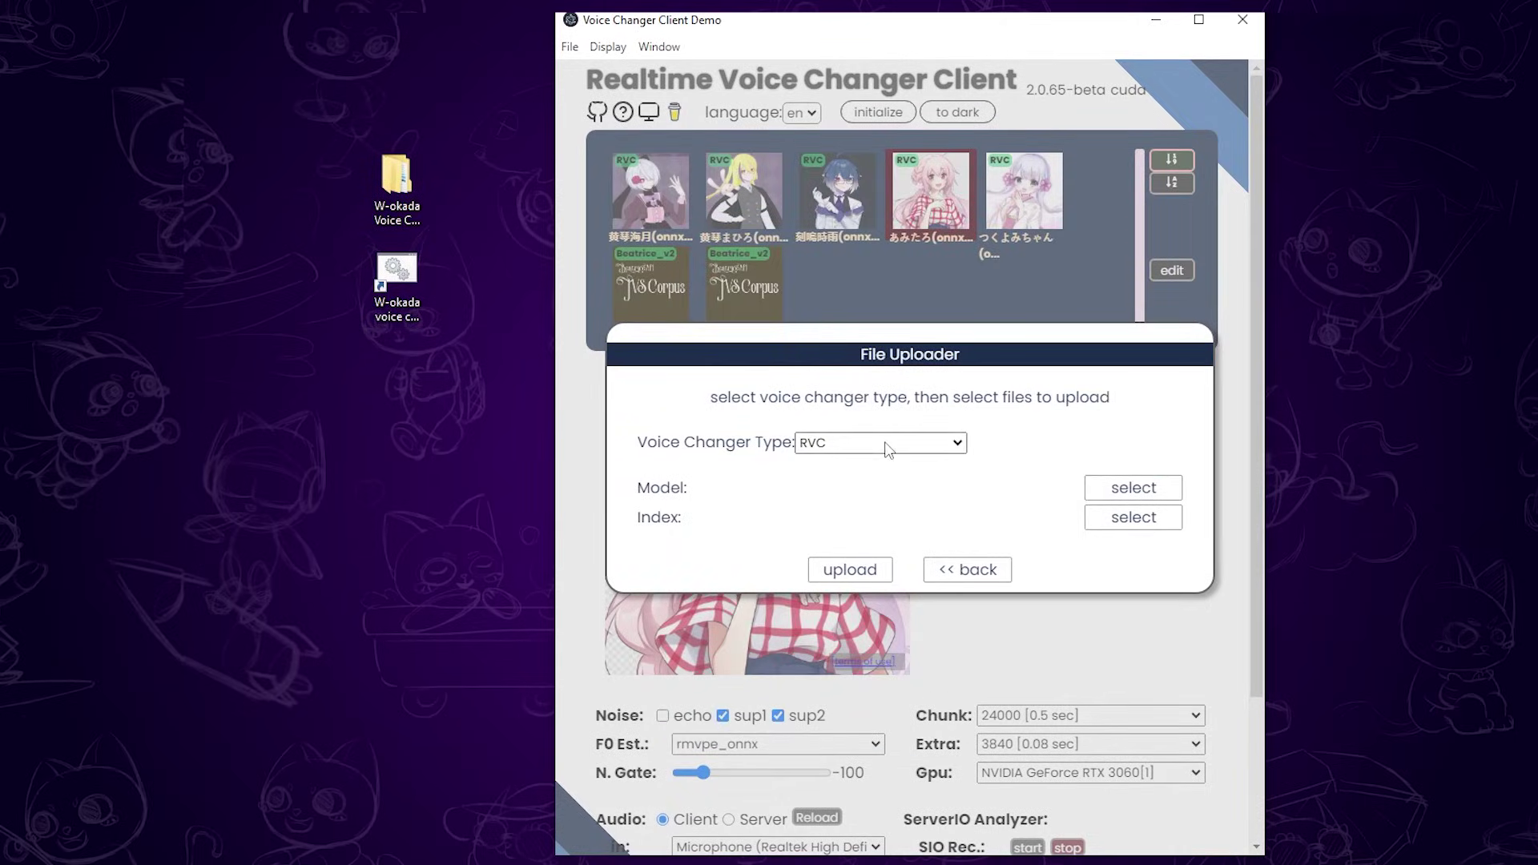
{"action": "left_click", "coordinate": [1124, 494]}
{"action": "left_click", "coordinate": [847, 188]}
{"action": "left_click", "coordinate": [1307, 517]}
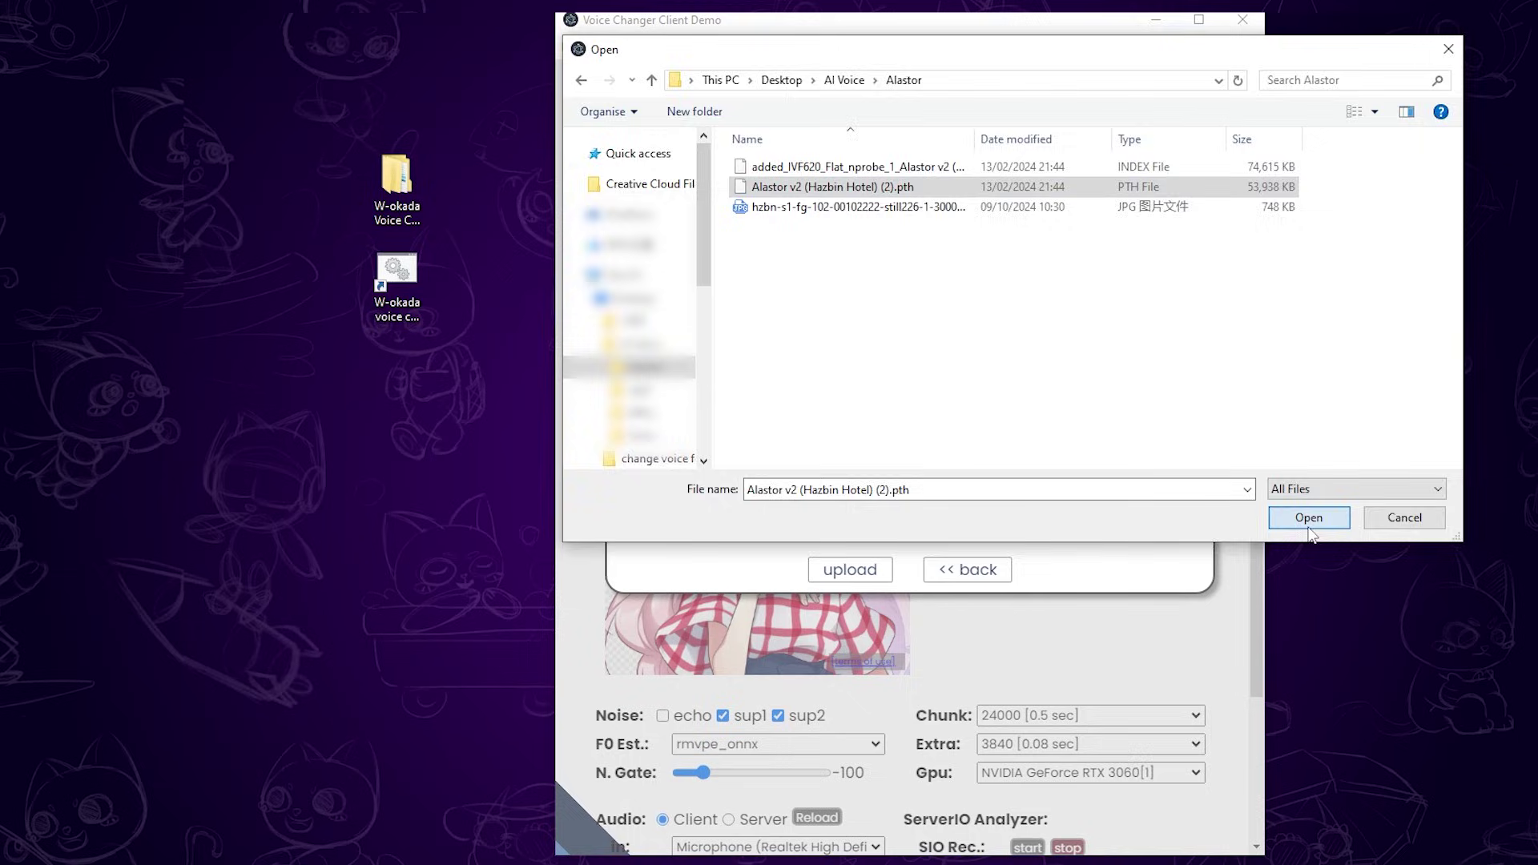
{"action": "left_click", "coordinate": [1172, 517]}
{"action": "left_click", "coordinate": [847, 168]}
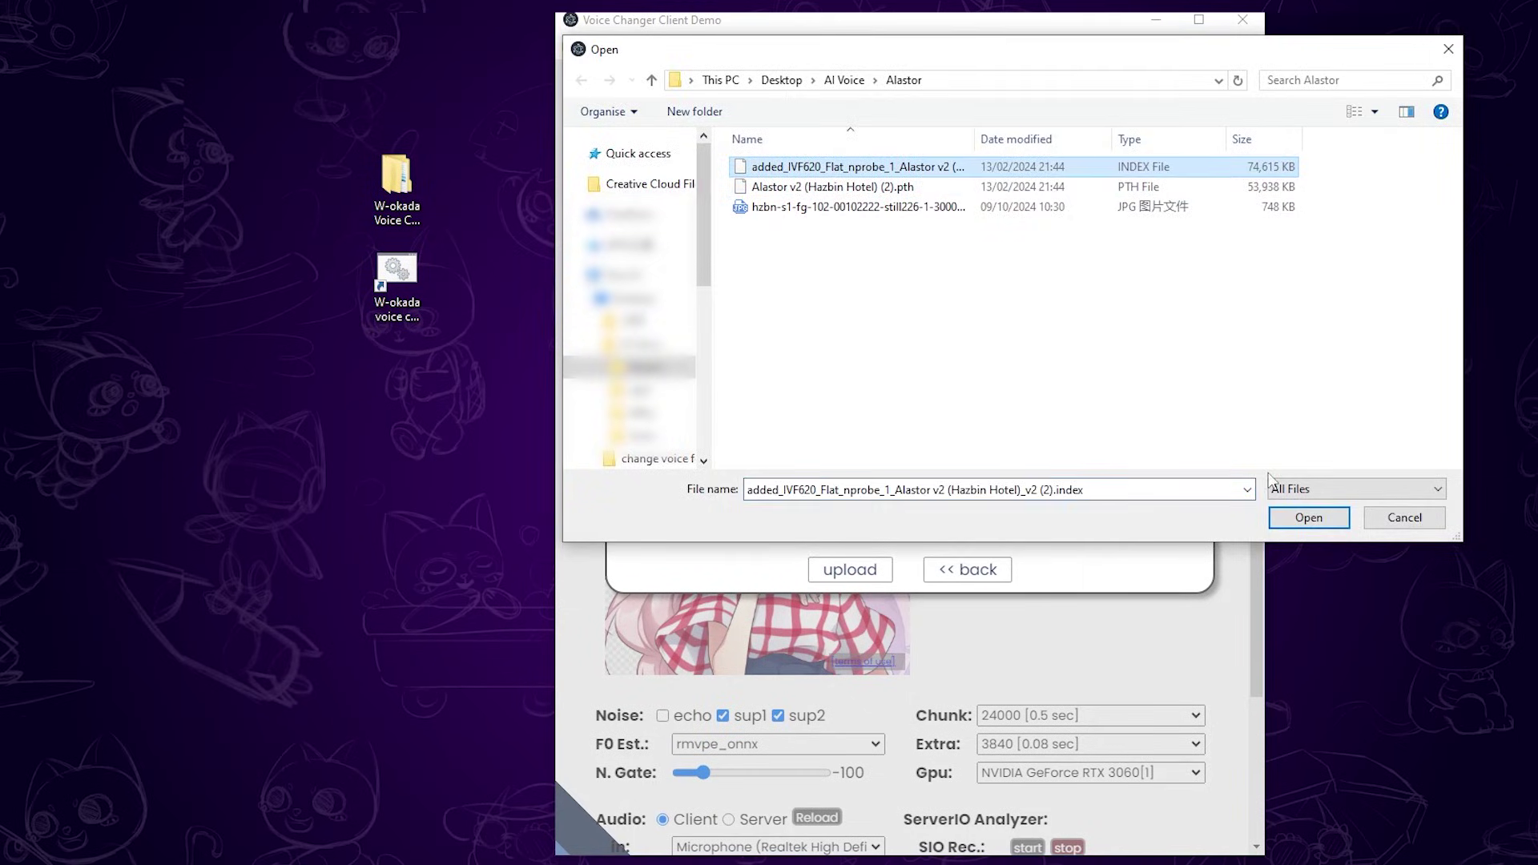
{"action": "left_click", "coordinate": [1308, 516]}
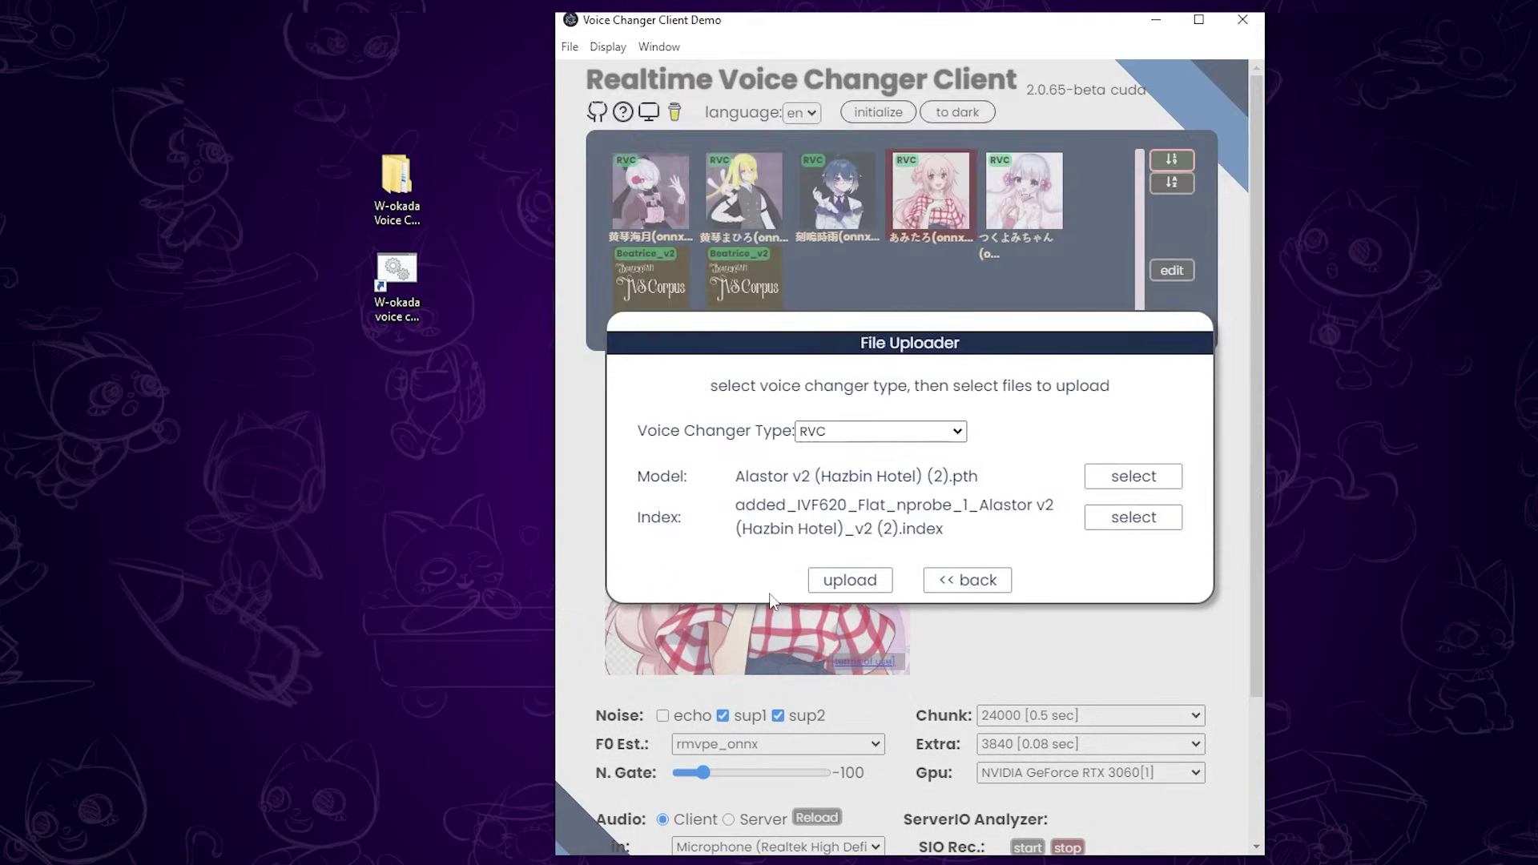
{"action": "left_click", "coordinate": [850, 582]}
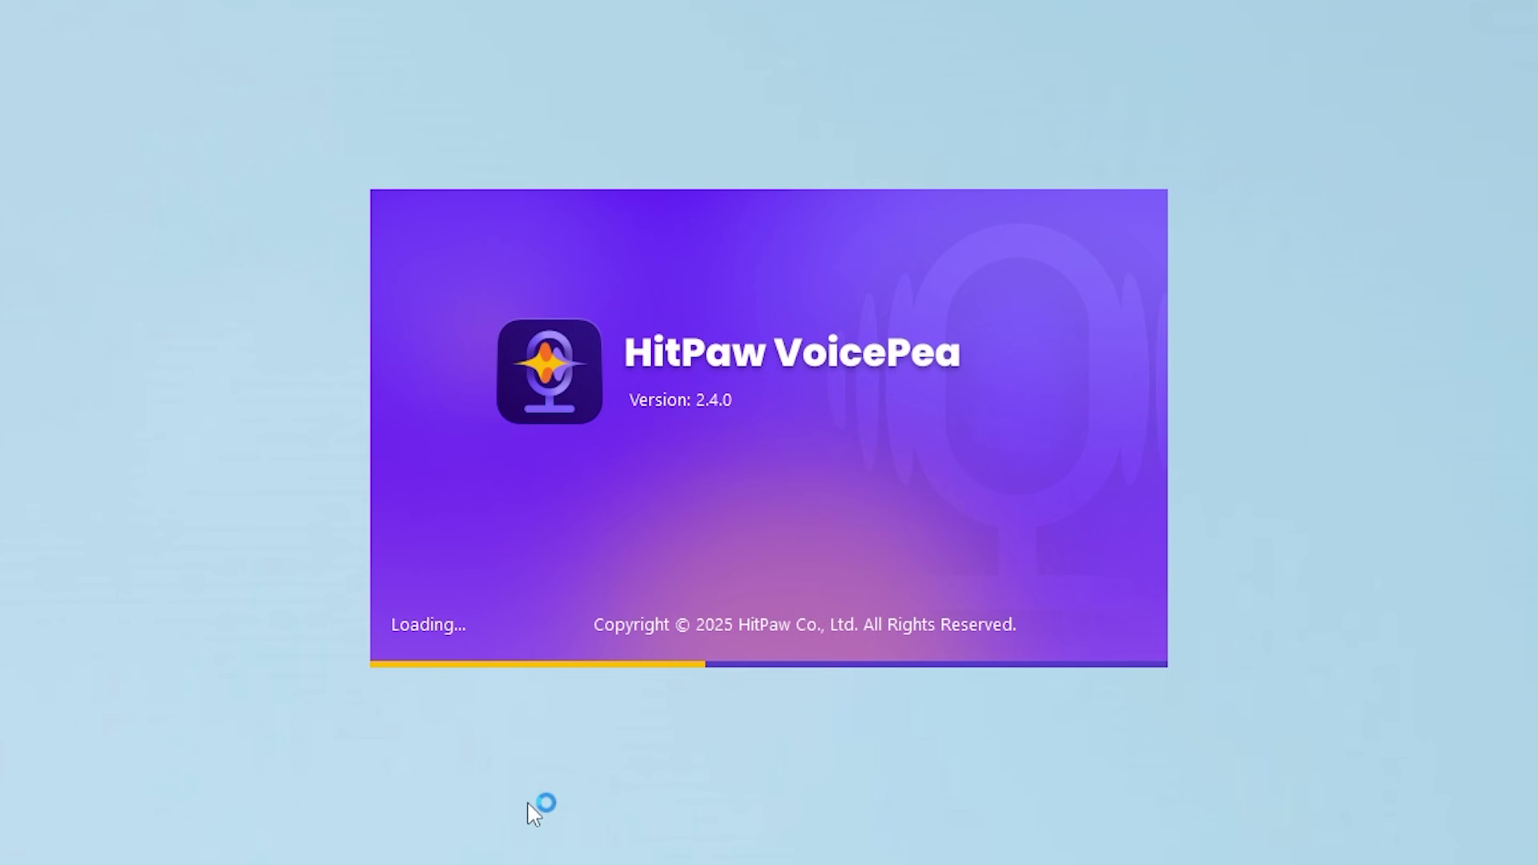
{"action": "scroll", "coordinate": [1070, 297], "scroll_direction": "down", "scroll_amount": 2}
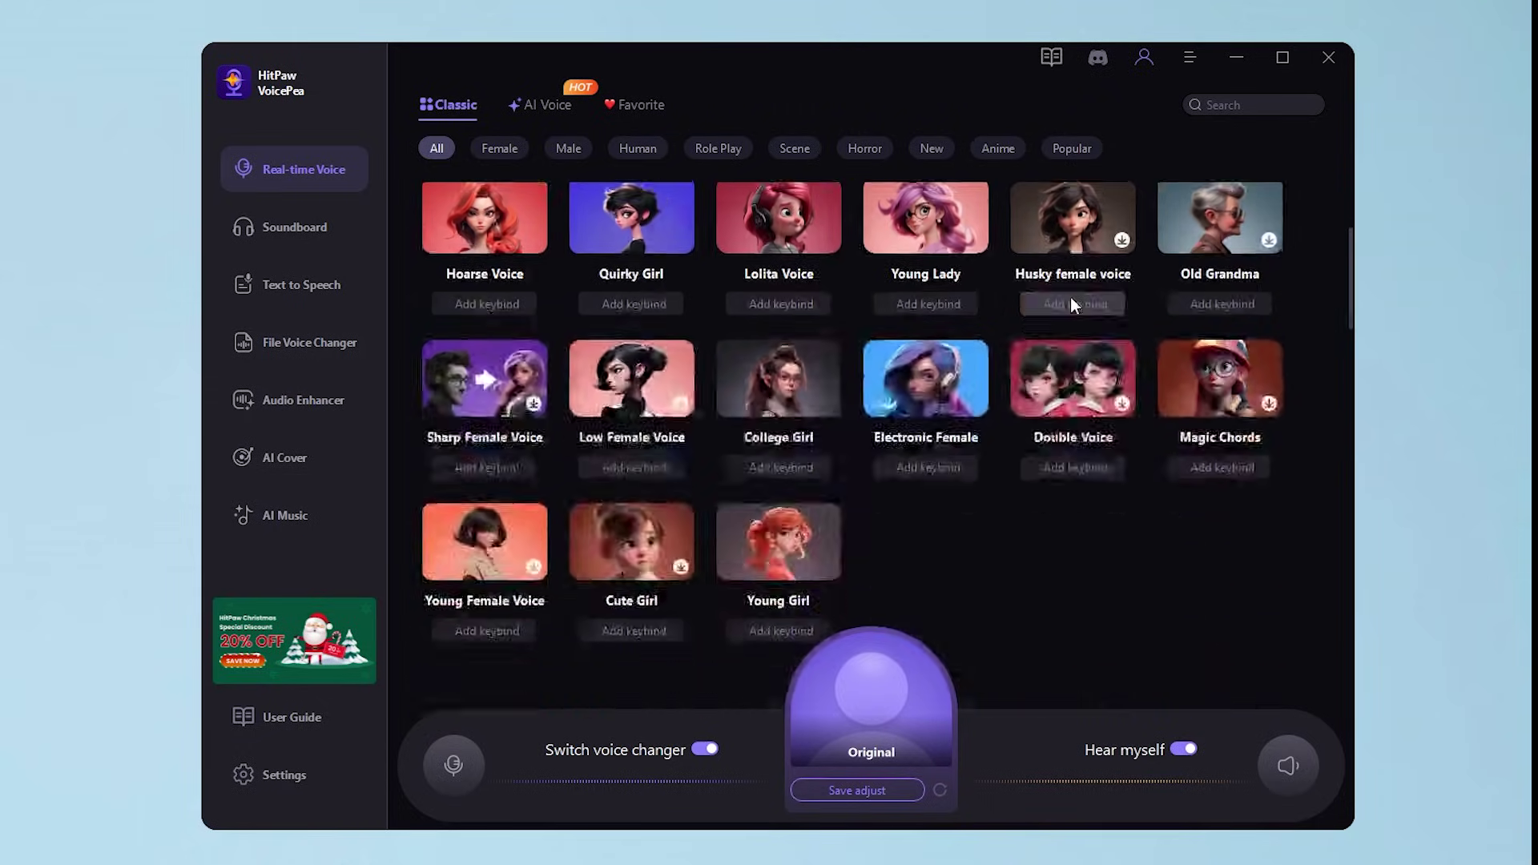
{"action": "scroll", "coordinate": [1070, 297], "scroll_direction": "down", "scroll_amount": 3}
{"action": "scroll", "coordinate": [1071, 297], "scroll_direction": "down", "scroll_amount": 1}
{"action": "scroll", "coordinate": [1071, 297], "scroll_direction": "down", "scroll_amount": 2}
{"action": "scroll", "coordinate": [1071, 297], "scroll_direction": "down", "scroll_amount": 3}
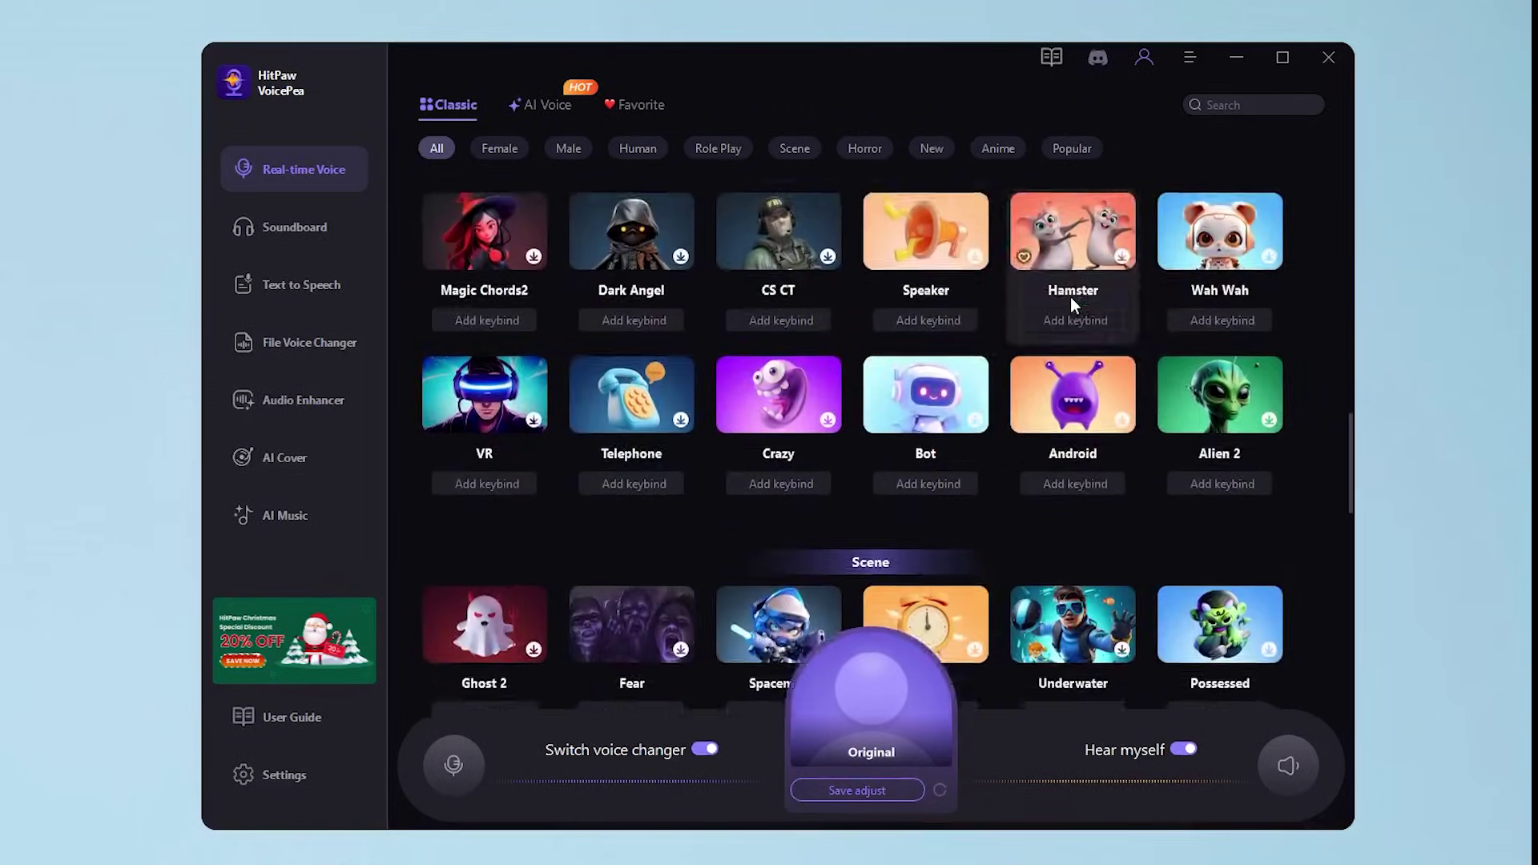
{"action": "scroll", "coordinate": [1070, 297], "scroll_direction": "down", "scroll_amount": 3}
{"action": "scroll", "coordinate": [1070, 297], "scroll_direction": "down", "scroll_amount": 3}
{"action": "scroll", "coordinate": [1071, 297], "scroll_direction": "down", "scroll_amount": 1}
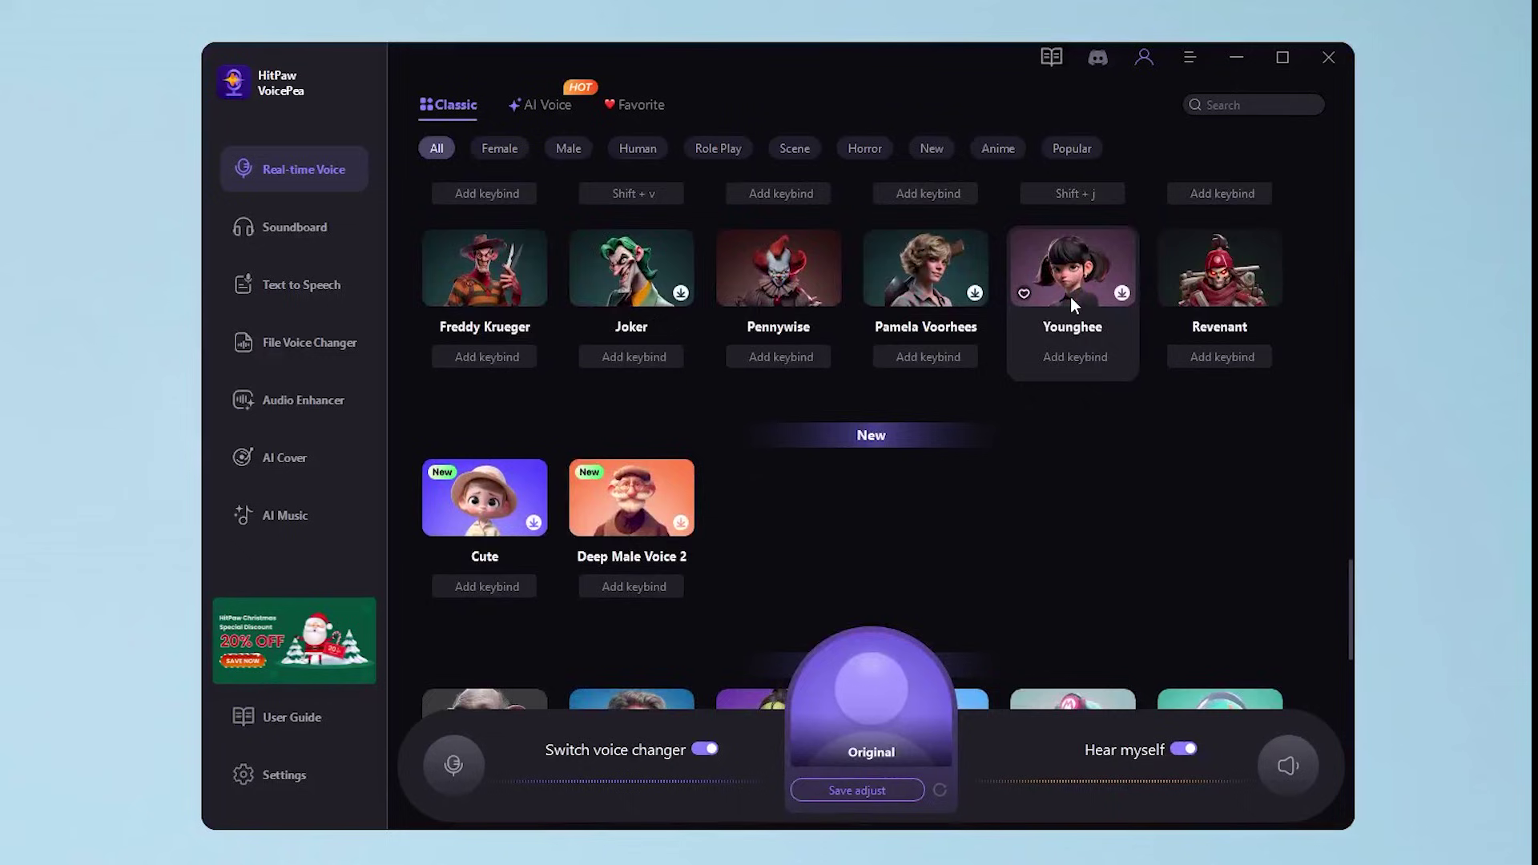
{"action": "scroll", "coordinate": [1071, 298], "scroll_direction": "down", "scroll_amount": 2}
{"action": "scroll", "coordinate": [1070, 297], "scroll_direction": "down", "scroll_amount": 2}
{"action": "scroll", "coordinate": [1070, 297], "scroll_direction": "down", "scroll_amount": 2}
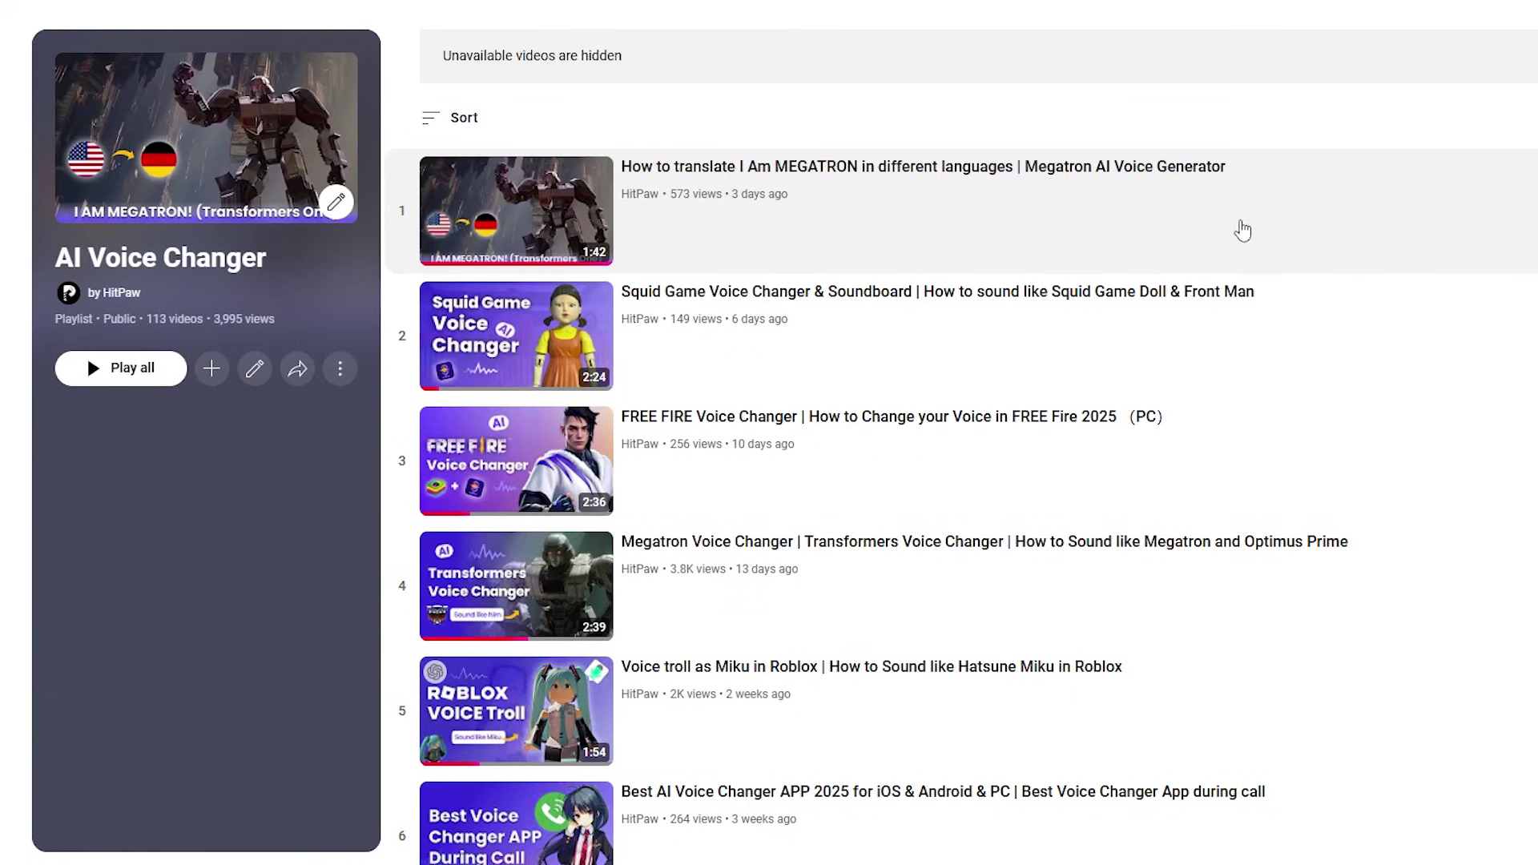
{"action": "scroll", "coordinate": [1242, 229], "scroll_direction": "down", "scroll_amount": 2}
{"action": "scroll", "coordinate": [1240, 228], "scroll_direction": "down", "scroll_amount": 1}
{"action": "scroll", "coordinate": [1242, 228], "scroll_direction": "down", "scroll_amount": 1}
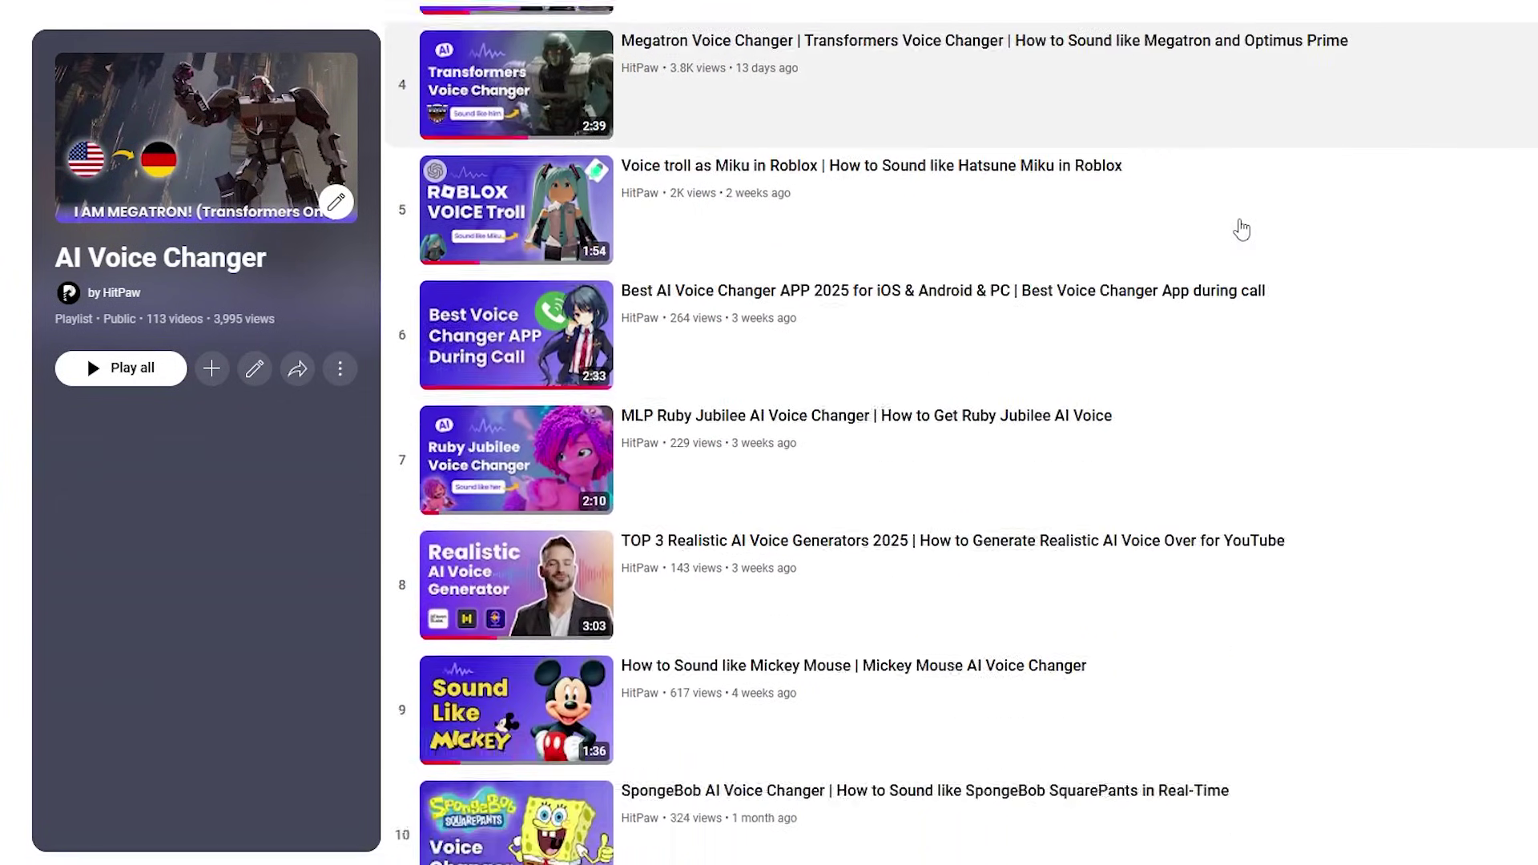
{"action": "scroll", "coordinate": [1240, 229], "scroll_direction": "down", "scroll_amount": 3}
{"action": "scroll", "coordinate": [1242, 228], "scroll_direction": "down", "scroll_amount": 2}
{"action": "scroll", "coordinate": [1238, 230], "scroll_direction": "down", "scroll_amount": 1}
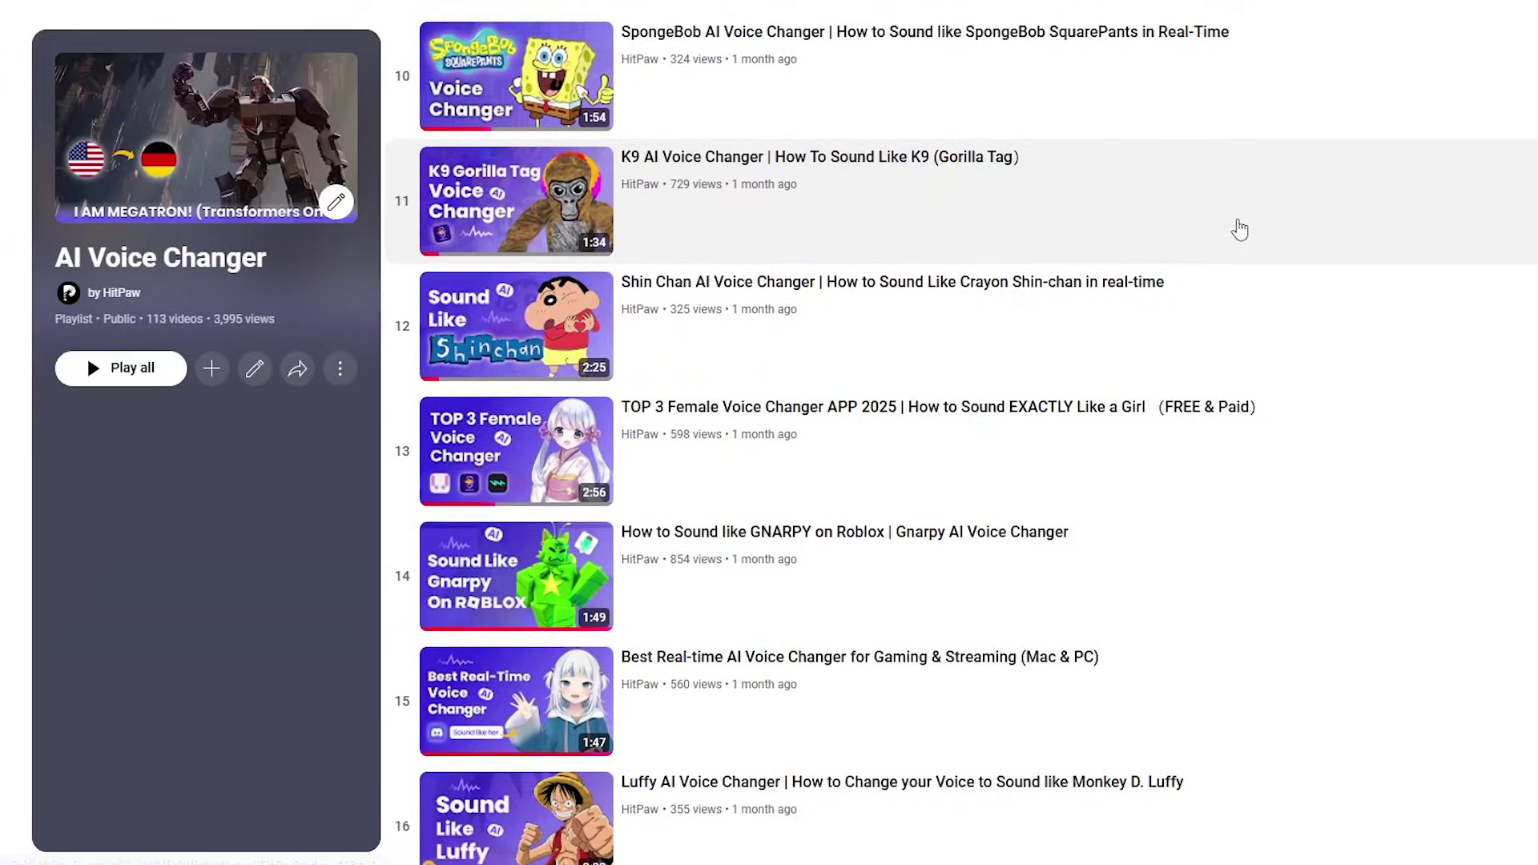